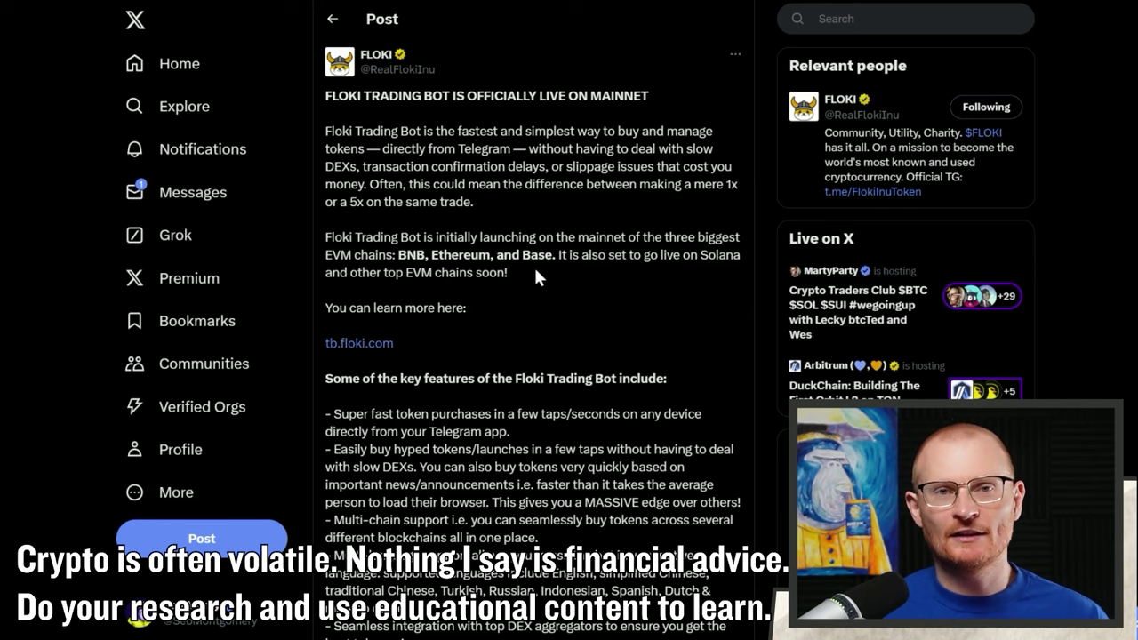
# Open the Floki Trading Bot in Telegram Desktop and copy its BNB wallet address.
pyautogui.scroll(-3, 535, 271)
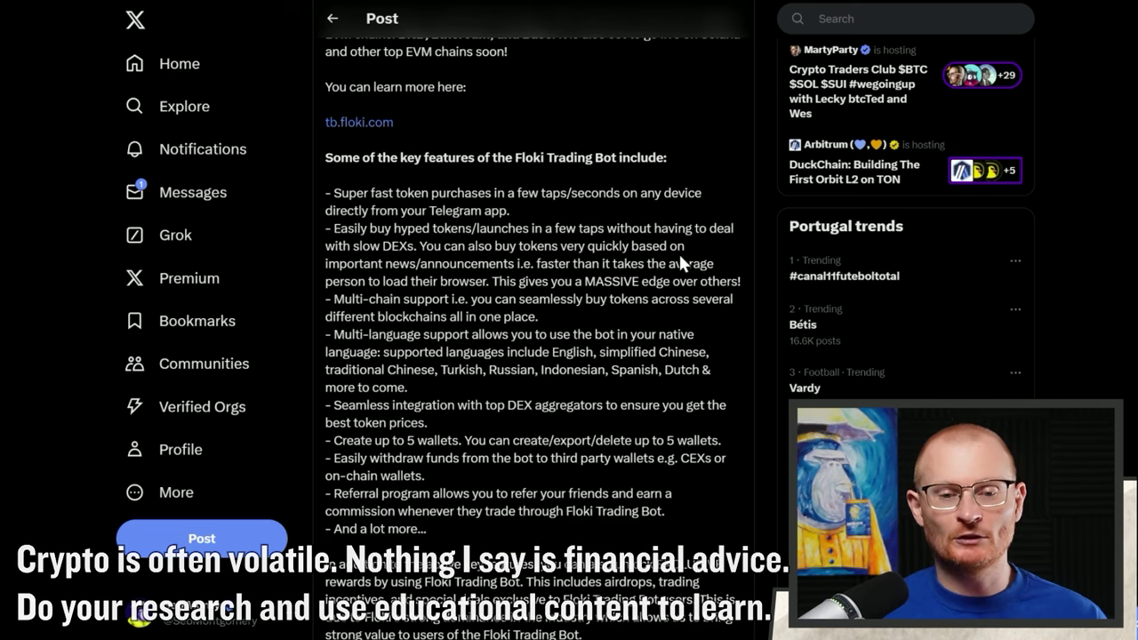
pyautogui.scroll(-3, 440, 214)
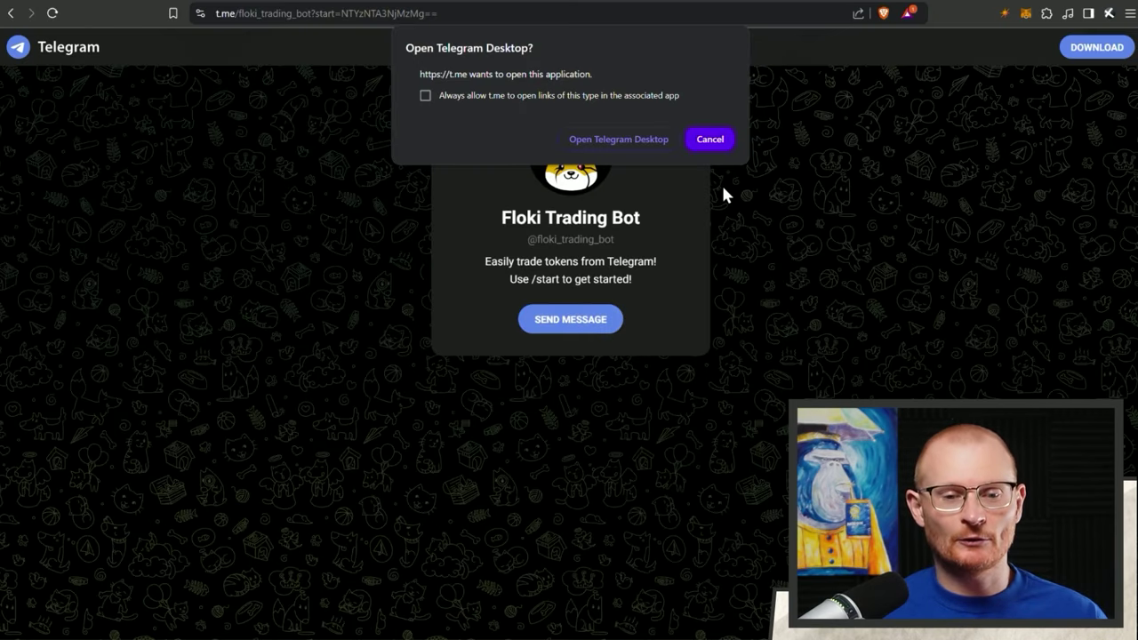
pyautogui.click(616, 143)
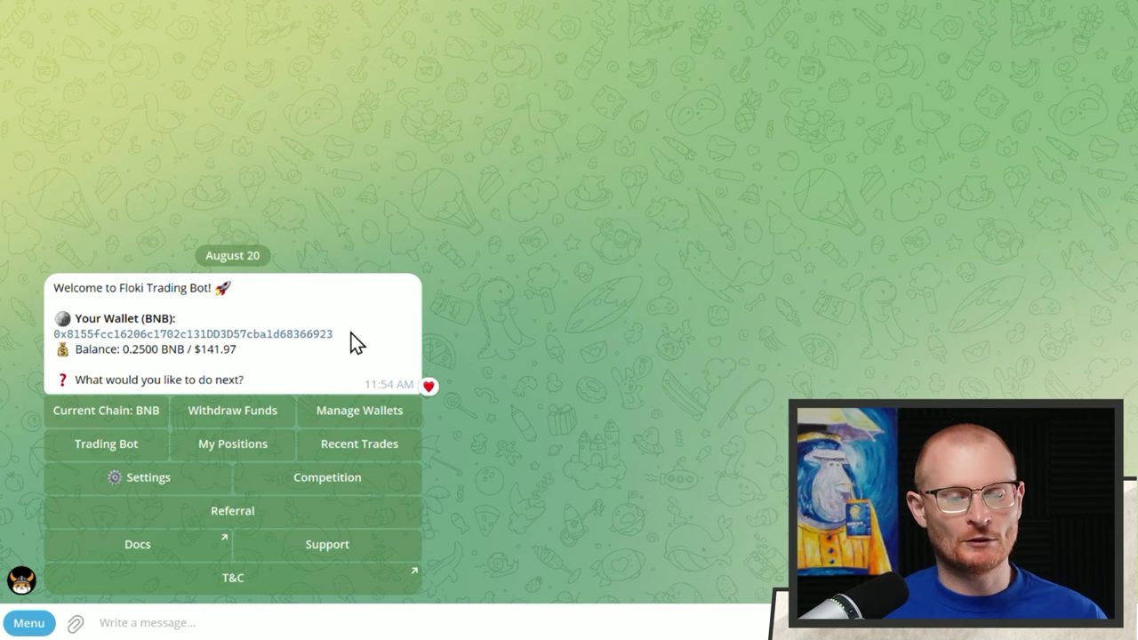
pyautogui.click(307, 335)
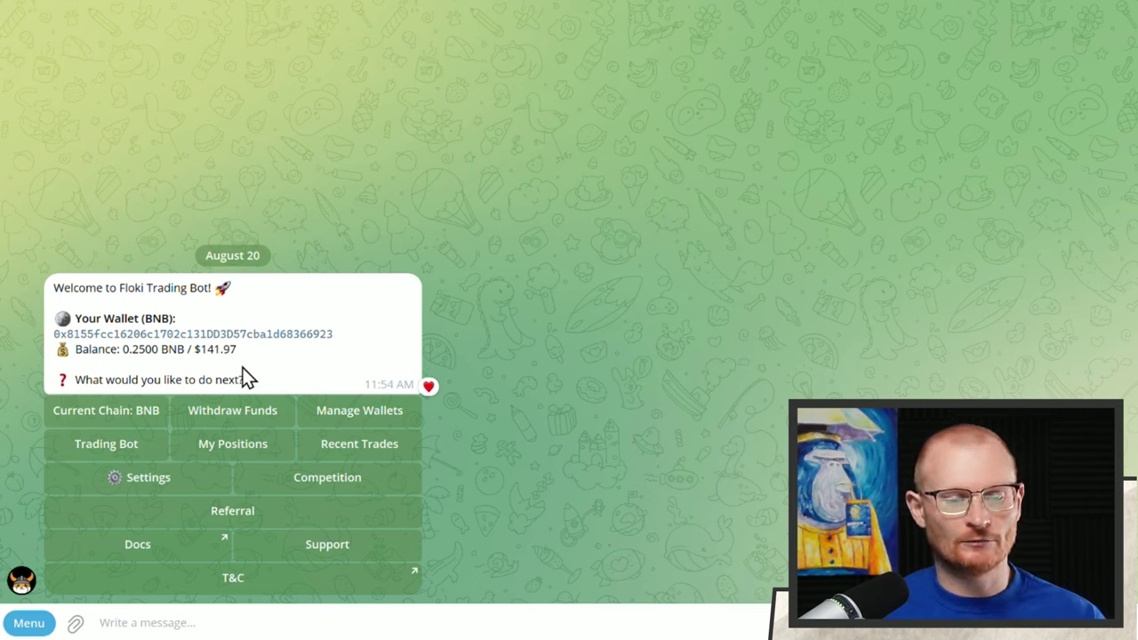
# Try Base Layer2 as the bot's primary chain, restore BNB Smart Chain and return to the bot's main menu.
pyautogui.click(152, 428)
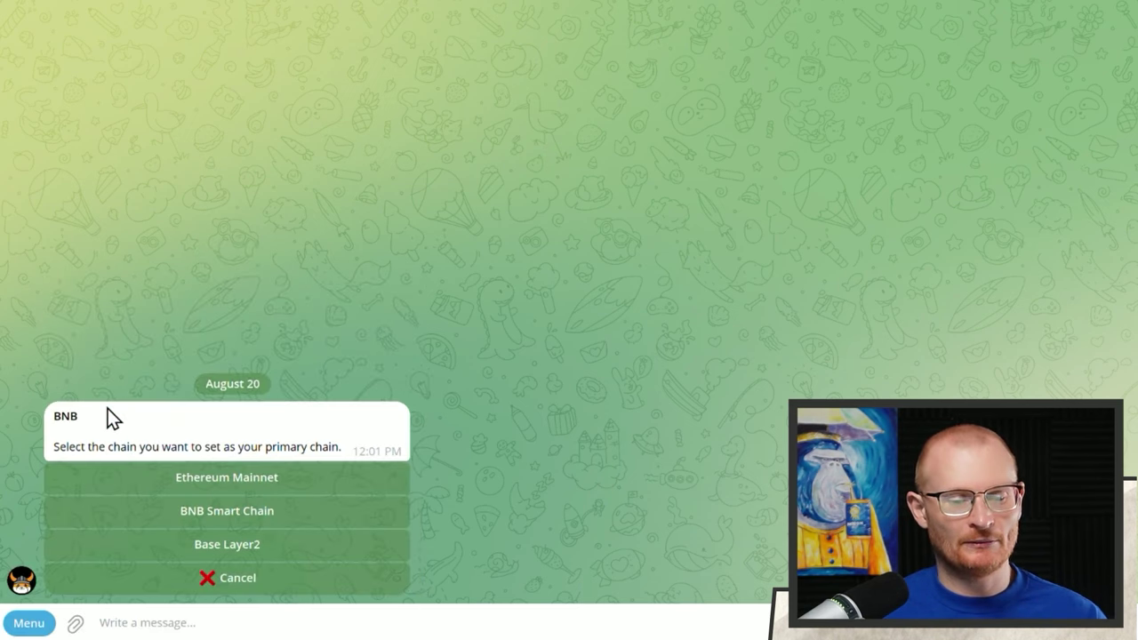
pyautogui.click(256, 544)
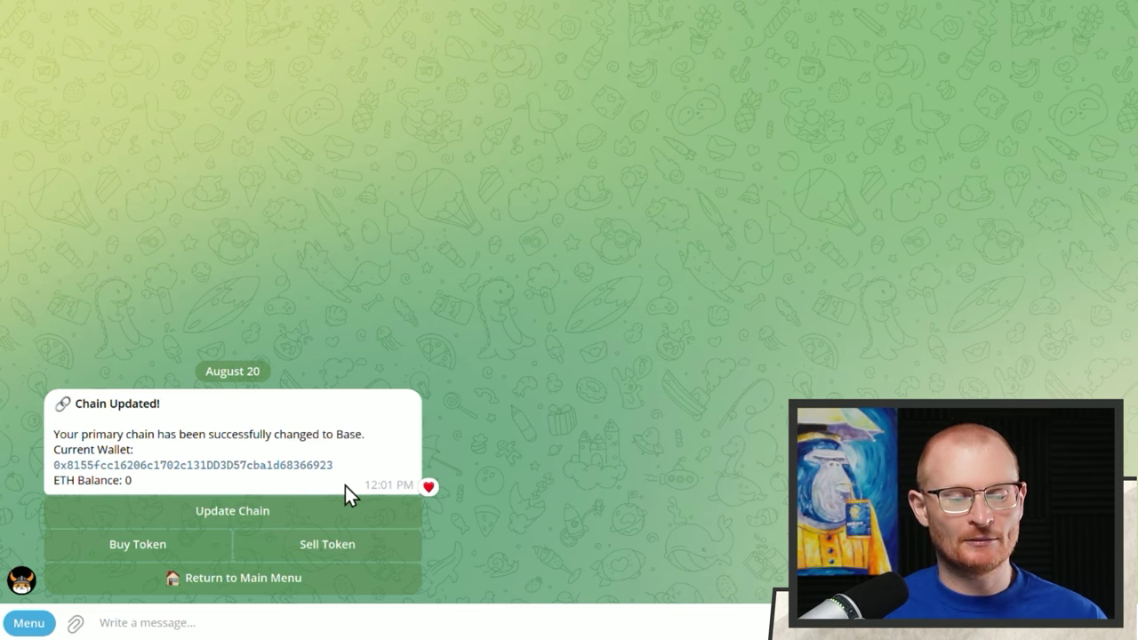
pyautogui.click(232, 514)
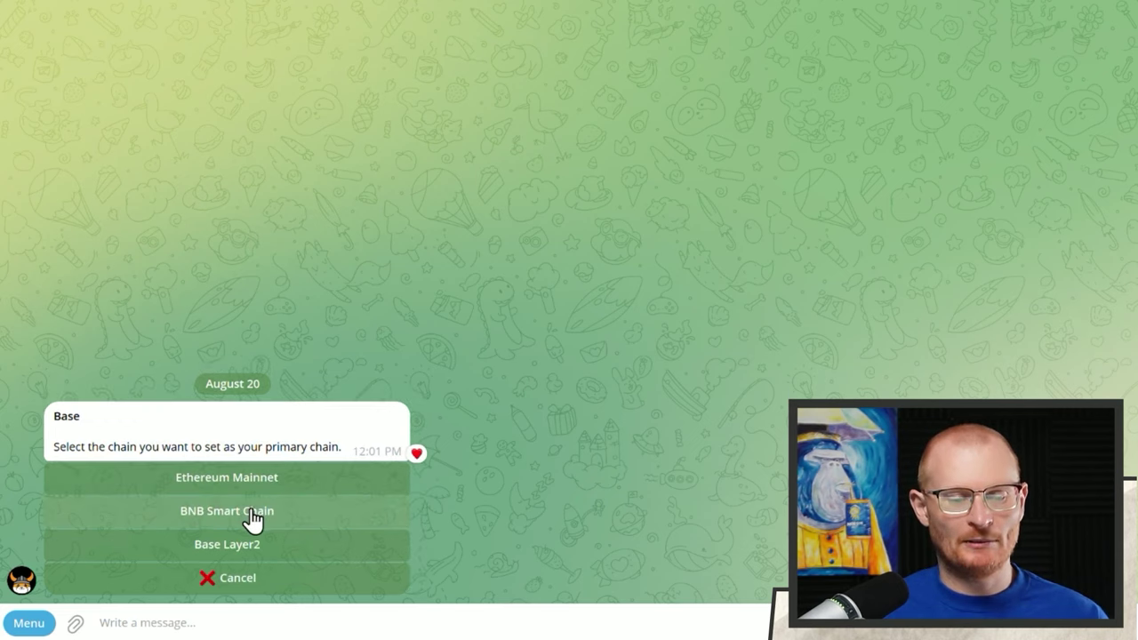
pyautogui.click(254, 515)
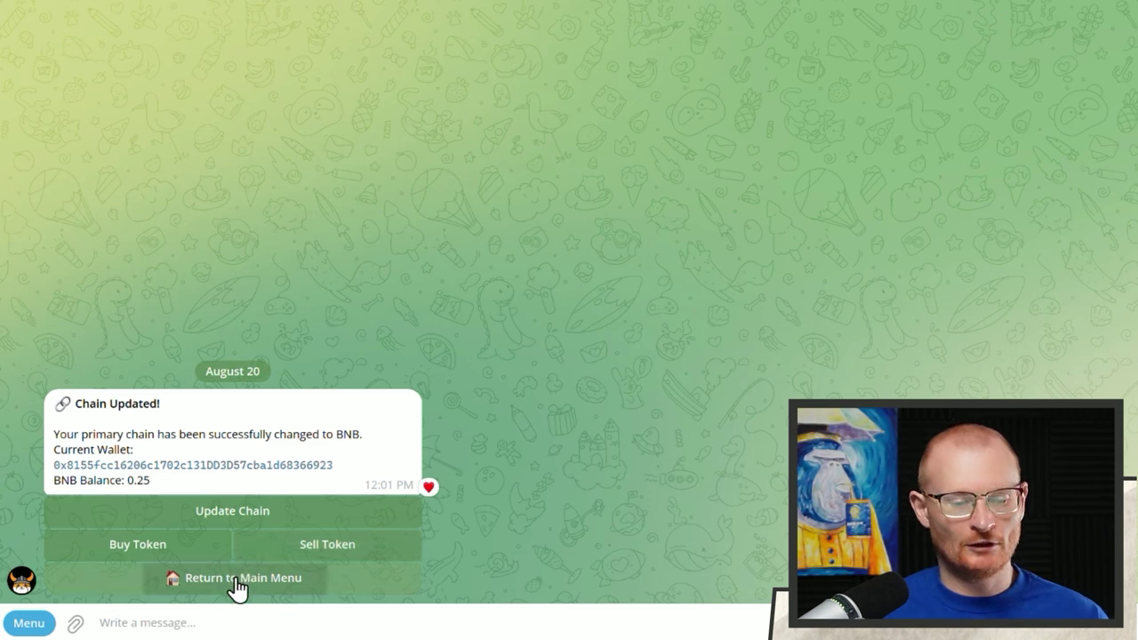
pyautogui.click(238, 582)
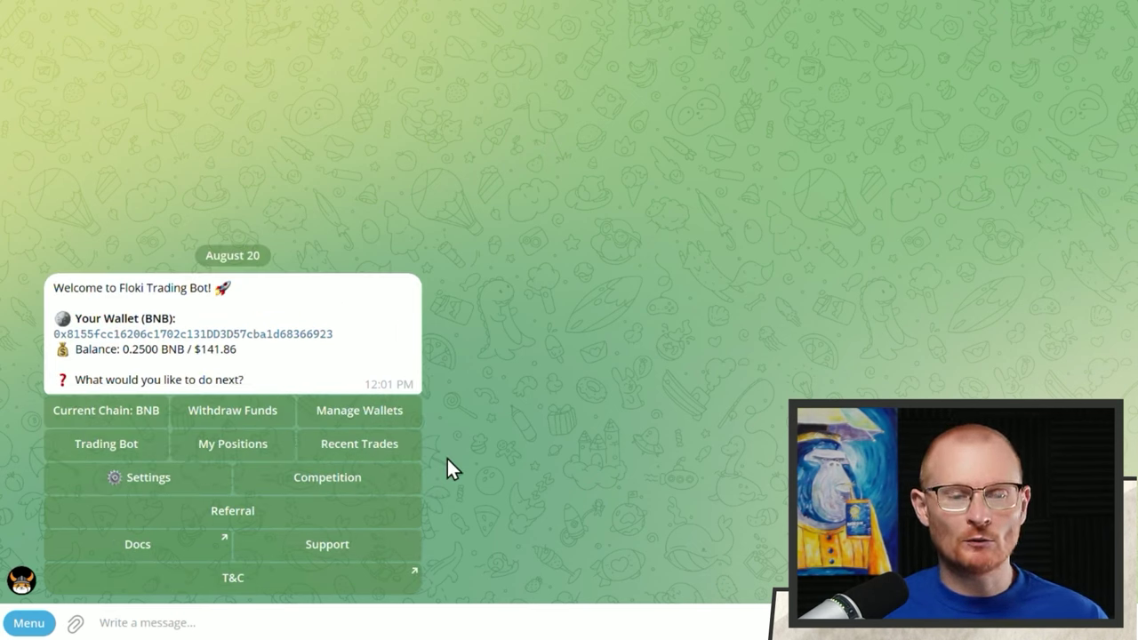
# Generate an additional wallet in the bot's wallet management and return to the main menu without making it primary.
pyautogui.doubleClick(363, 418)
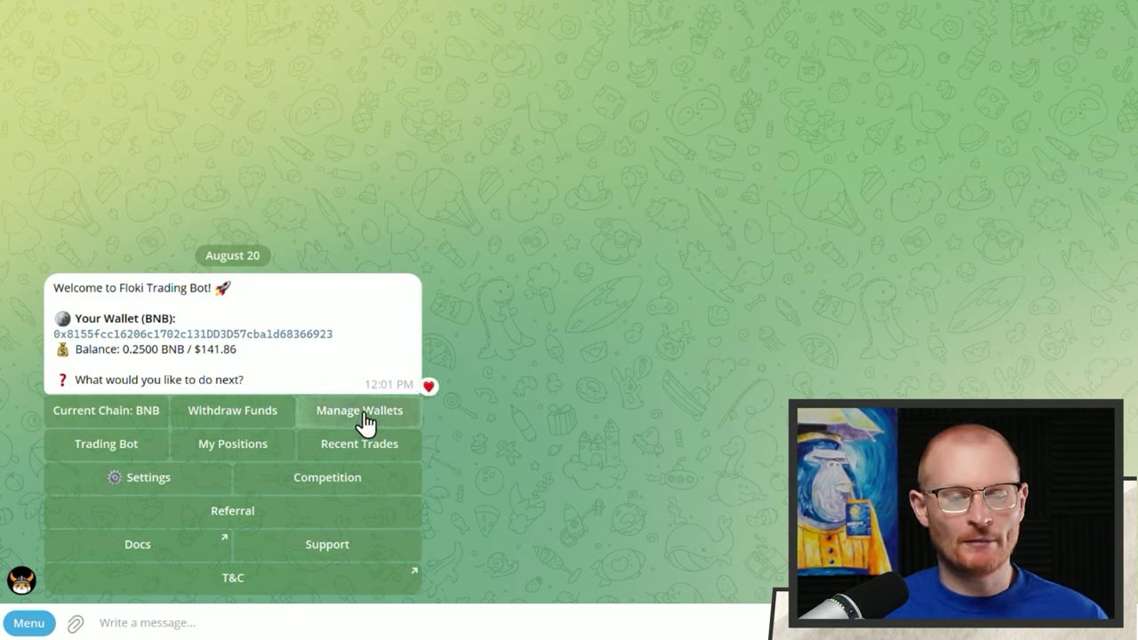
pyautogui.click(364, 419)
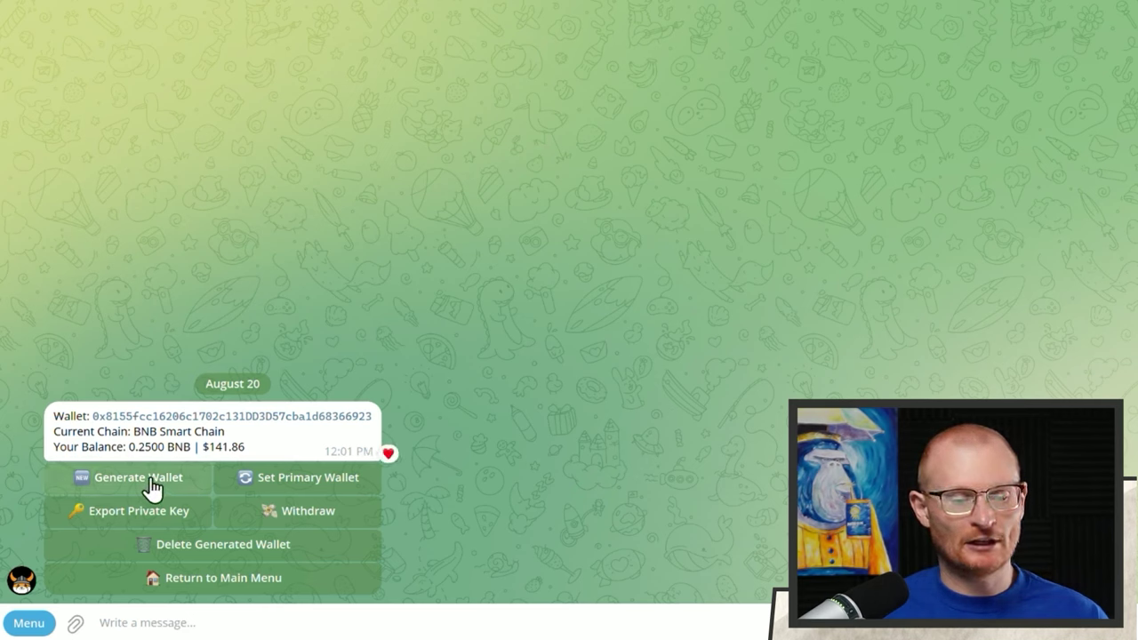
pyautogui.click(151, 486)
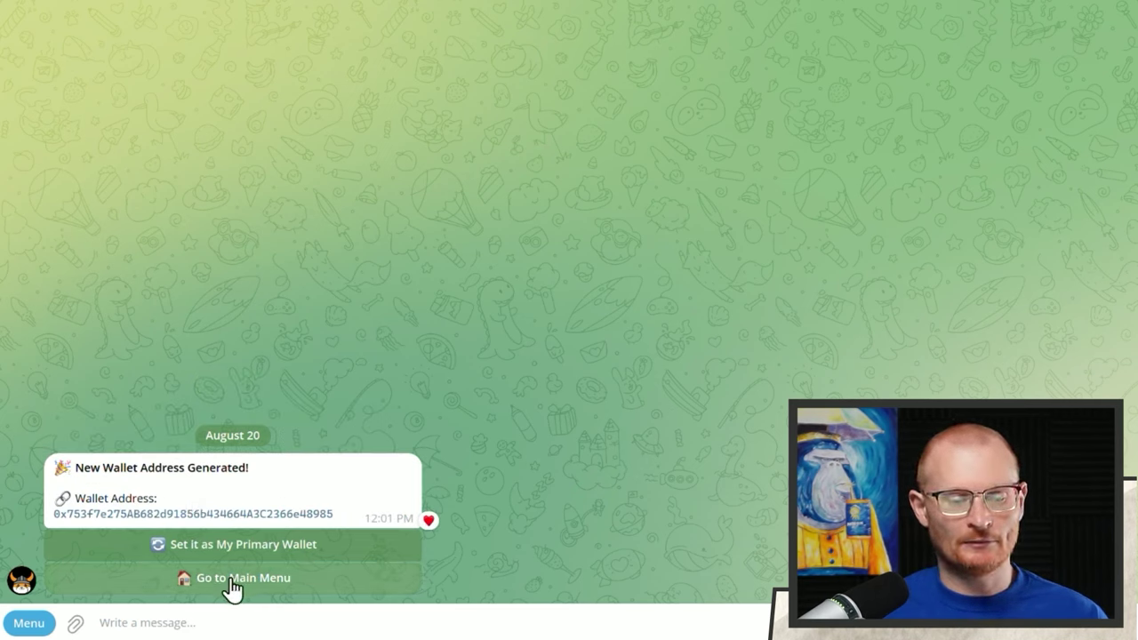
pyautogui.click(232, 580)
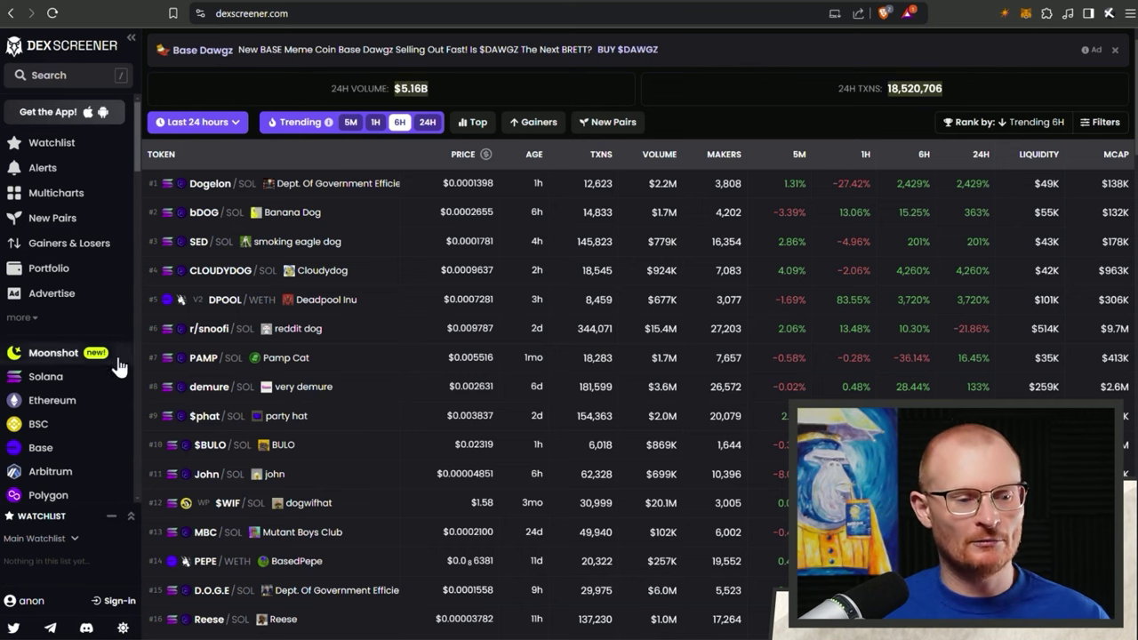
# Browse BSC tokens on DEX Screener and open FLOKI from Birdeye's trending BNB Chain tokens.
pyautogui.click(36, 427)
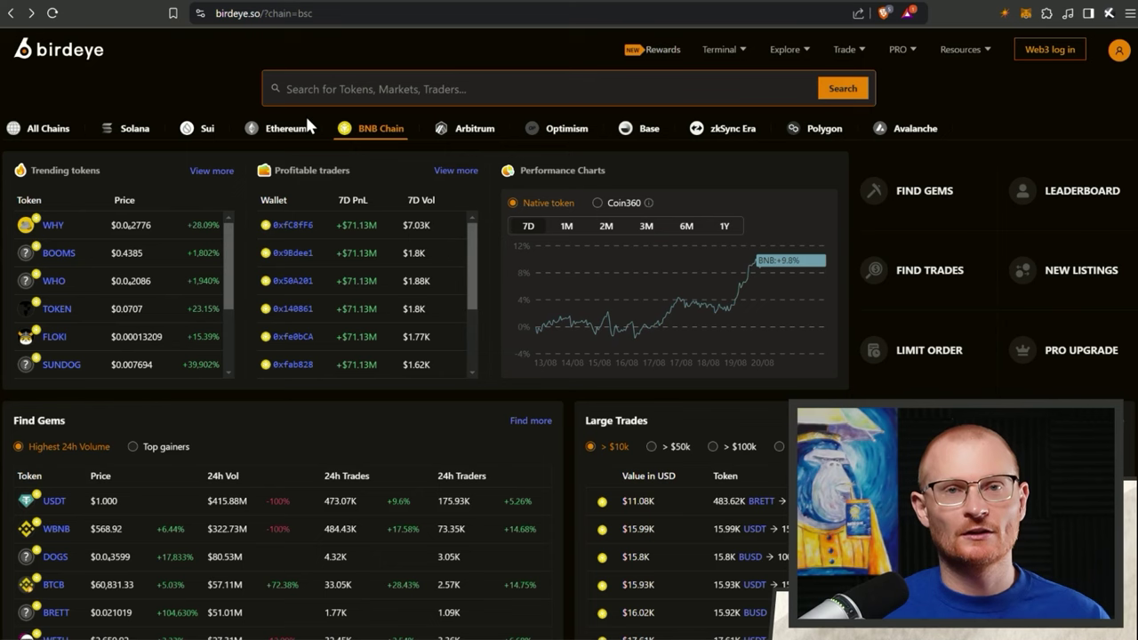
pyautogui.click(55, 342)
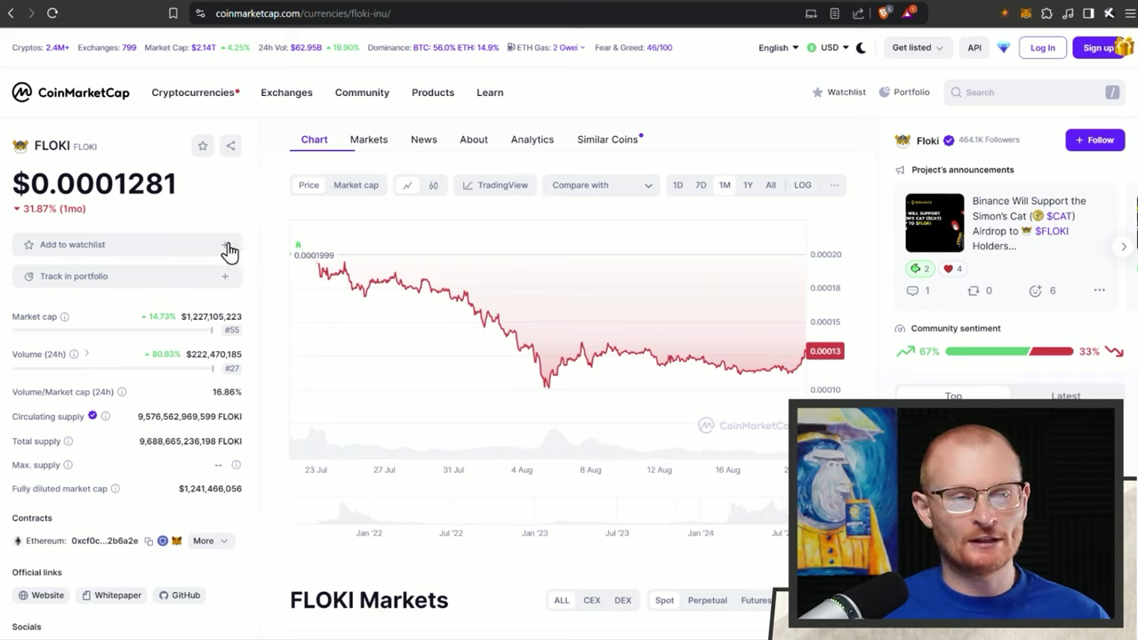
# Copy FLOKI's BNB Smart Chain (BEP20) contract address from its CoinMarketCap page.
pyautogui.scroll(-3, 200, 213)
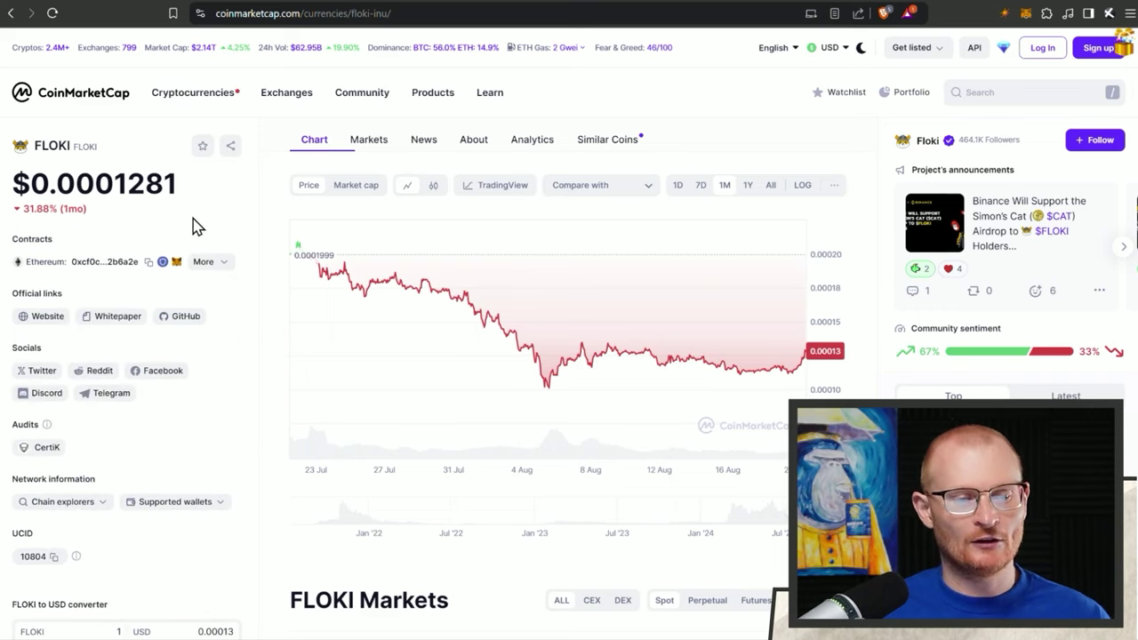
pyautogui.moveTo(216, 261)
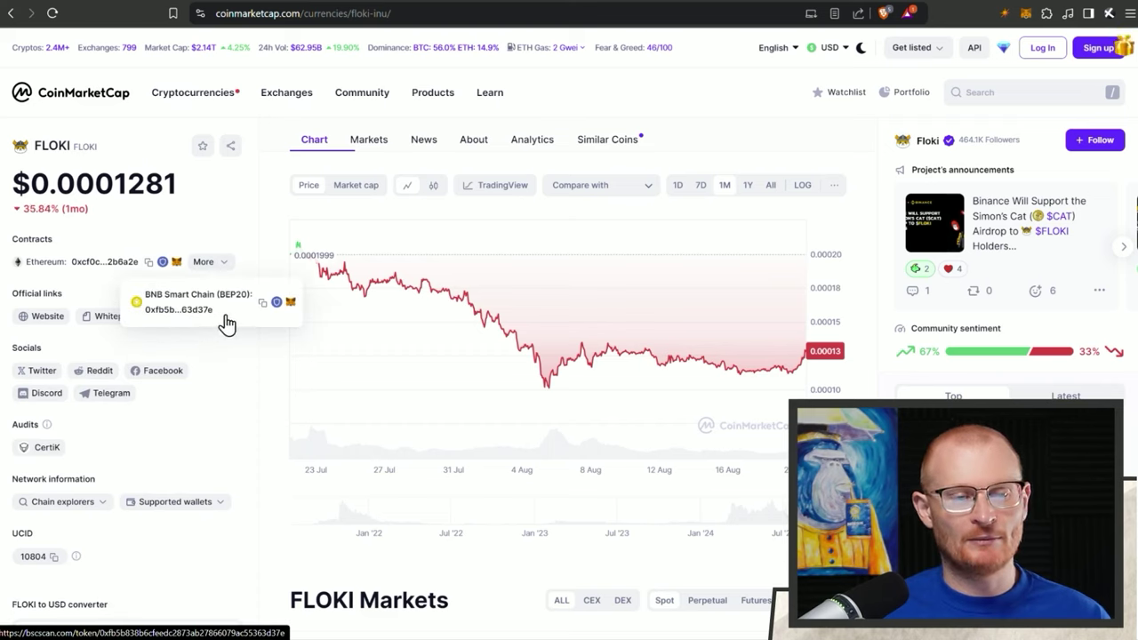
pyautogui.click(263, 305)
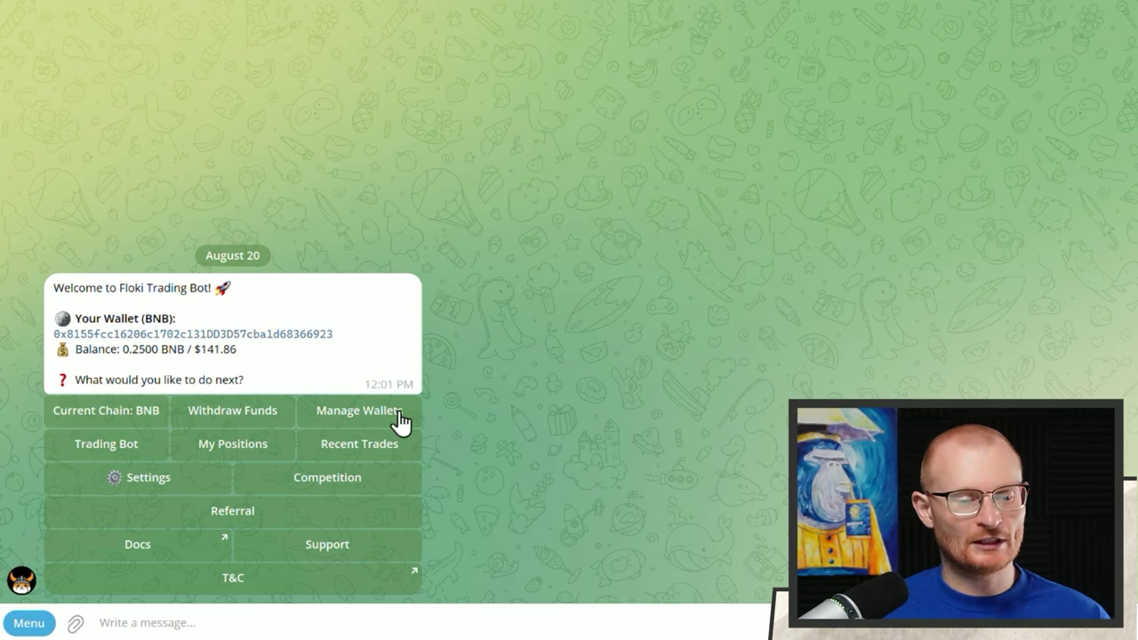
# Buy FLOKI for 0.1 BNB in the Telegram trading bot using the copied contract address, and return to the main menu.
pyautogui.doubleClick(147, 447)
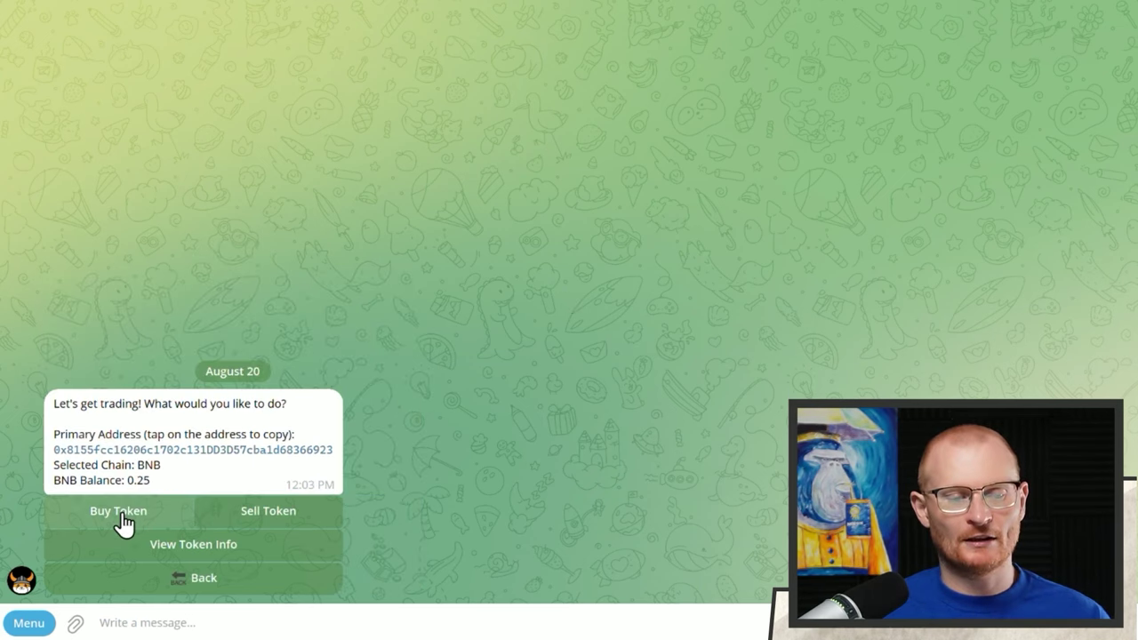
pyautogui.click(122, 524)
pyautogui.hotkey('ctrl', 'v')
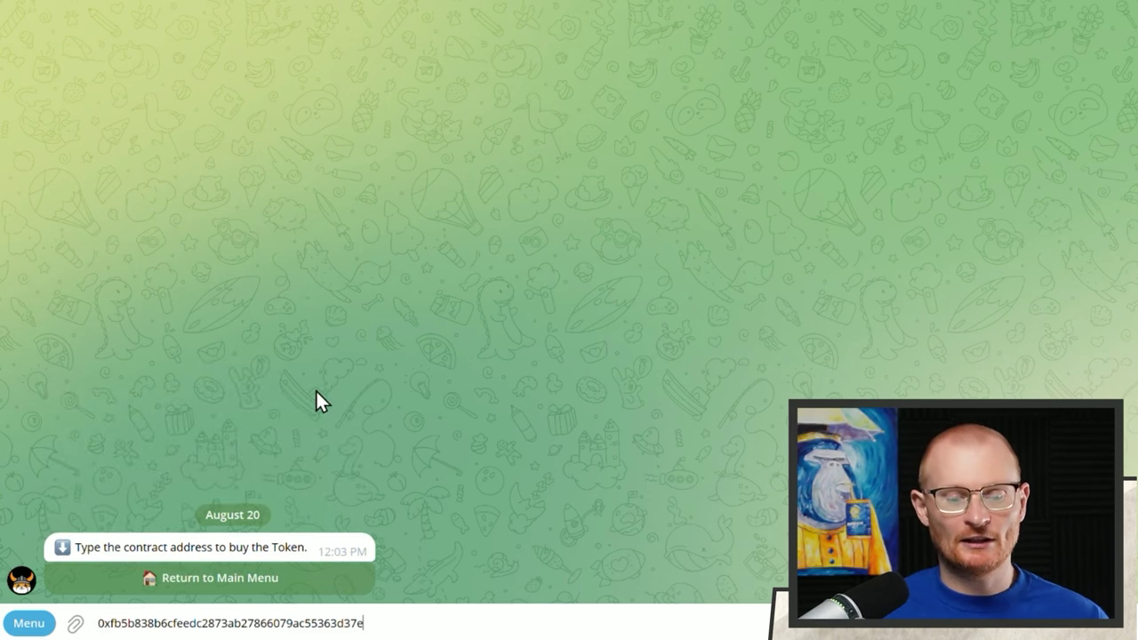
pyautogui.press('Return')
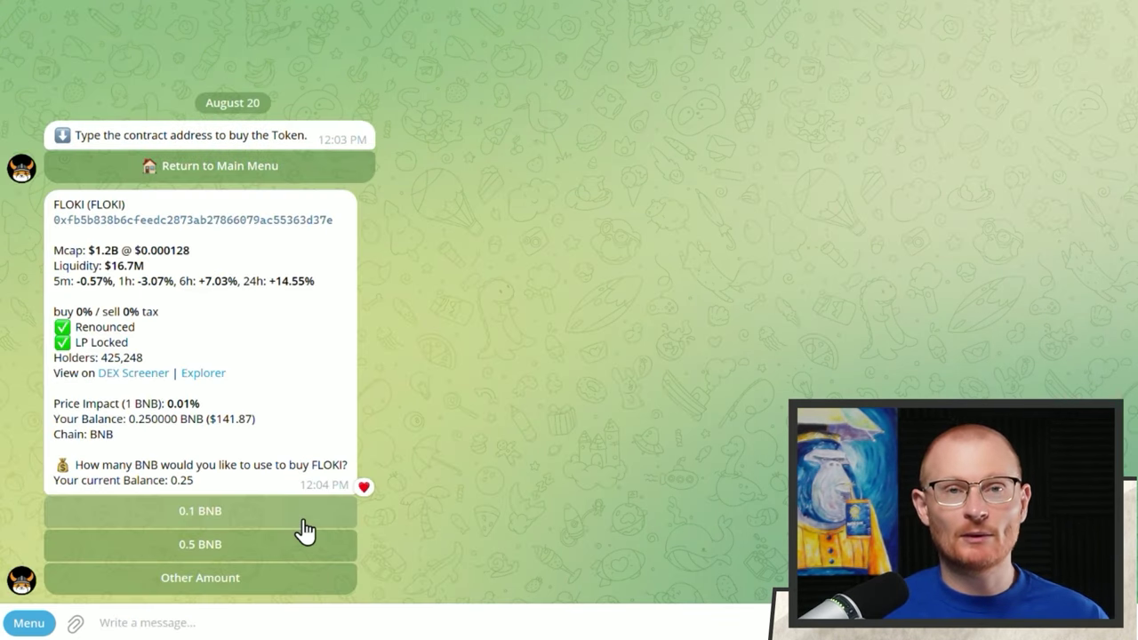
pyautogui.click(252, 524)
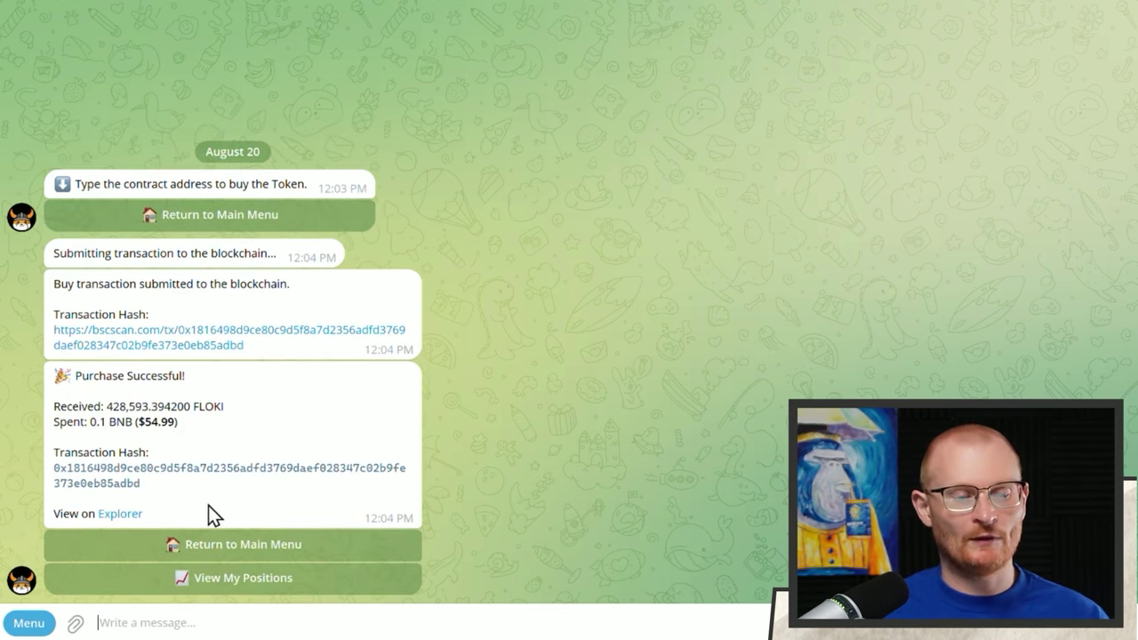
pyautogui.doubleClick(417, 446)
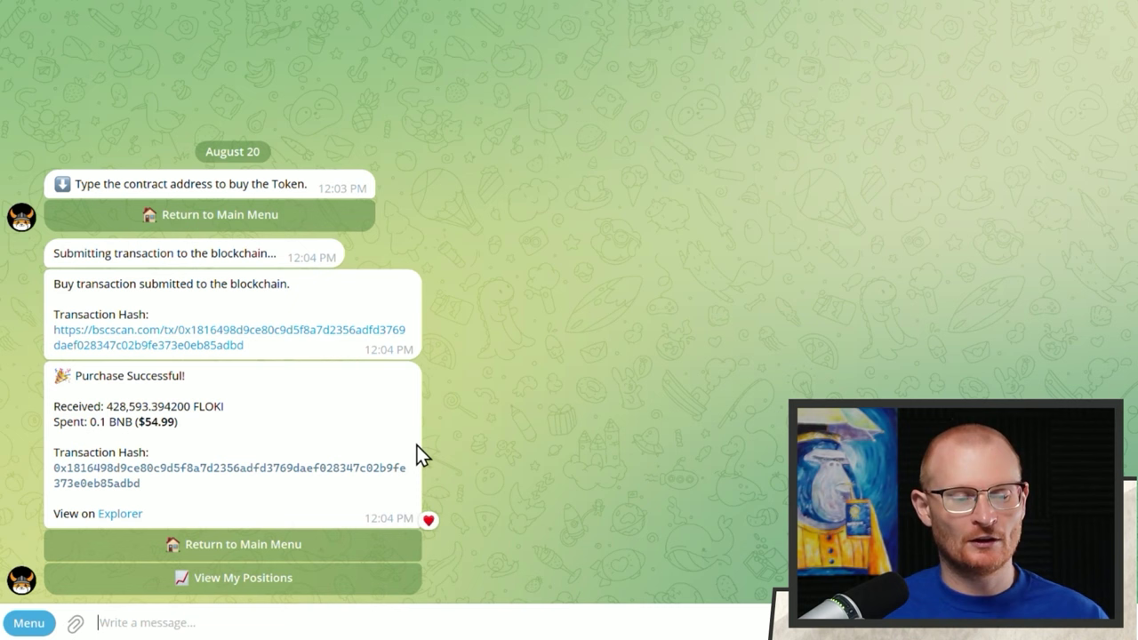
pyautogui.click(288, 558)
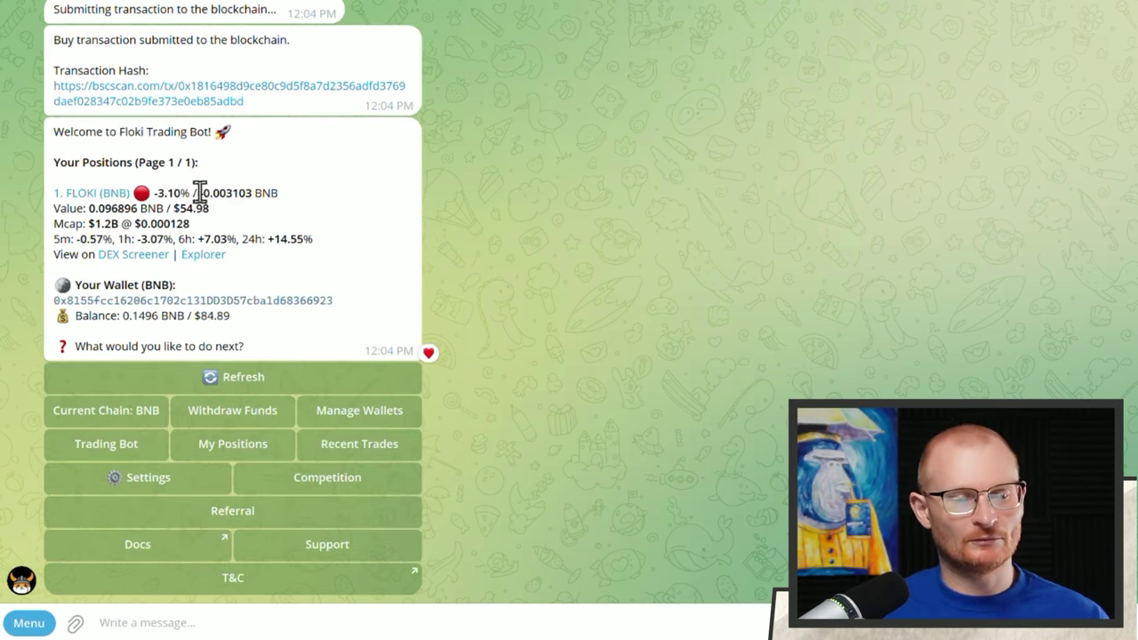
# Start a token sale in the trading bot and choose FLOKI as the token to sell.
pyautogui.click(132, 448)
pyautogui.click(287, 527)
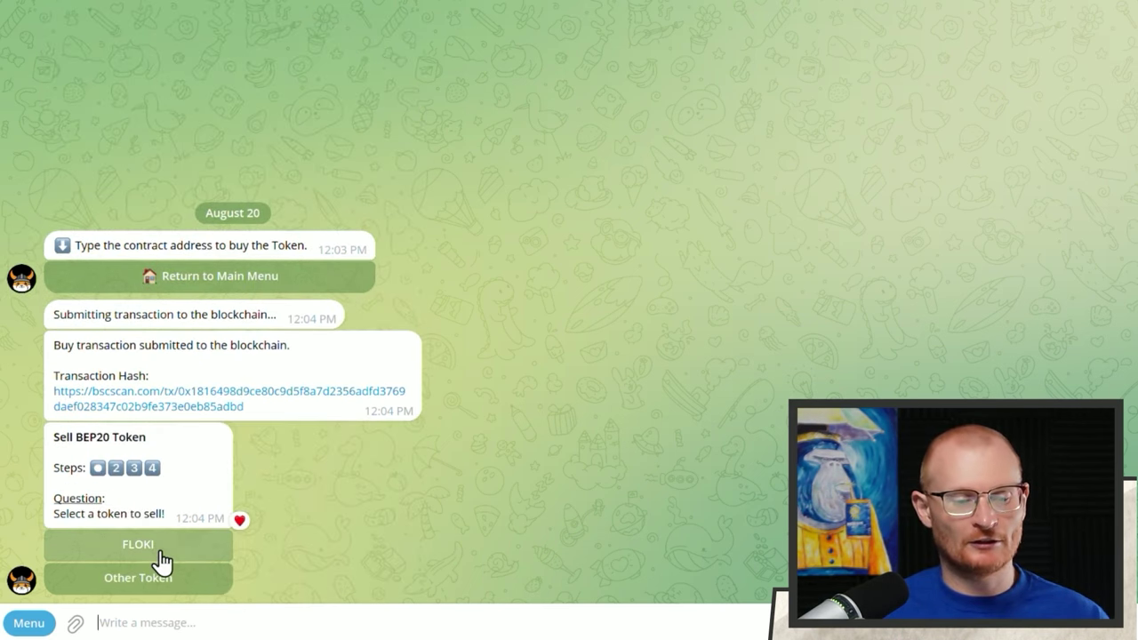
pyautogui.click(179, 558)
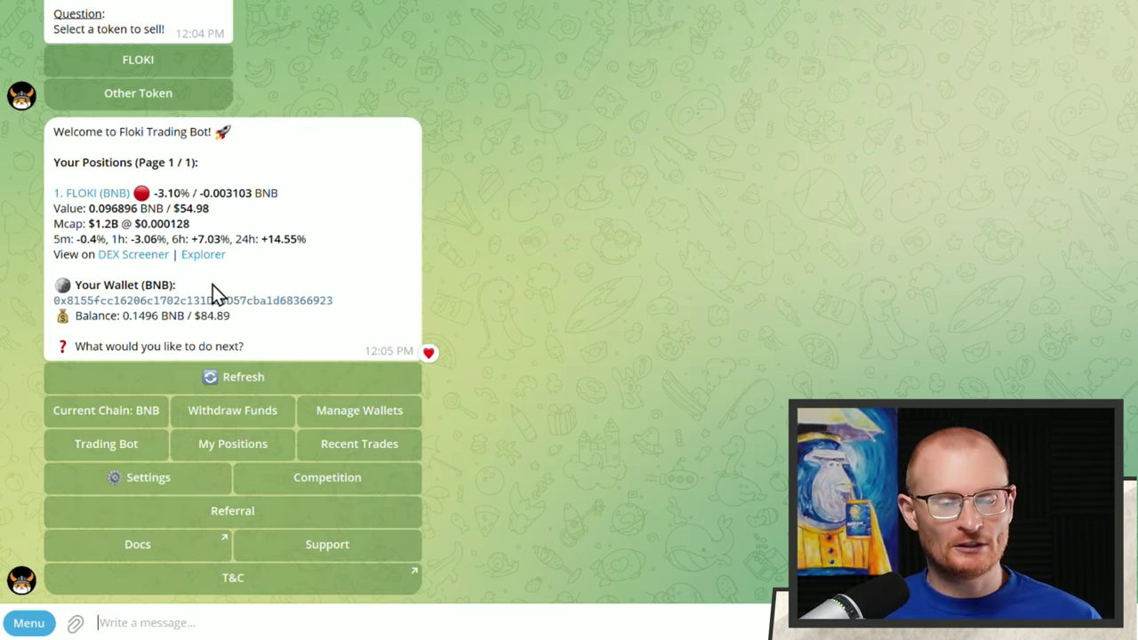
# Set the trading bot's slippage tolerance to 5%.
pyautogui.click(159, 482)
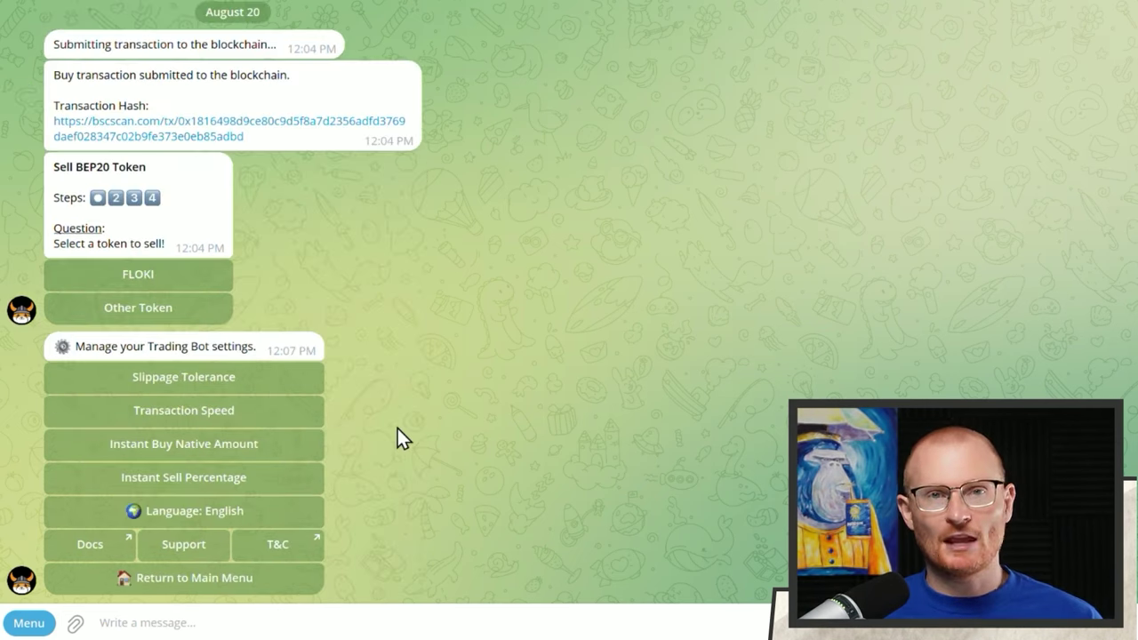
pyautogui.doubleClick(242, 391)
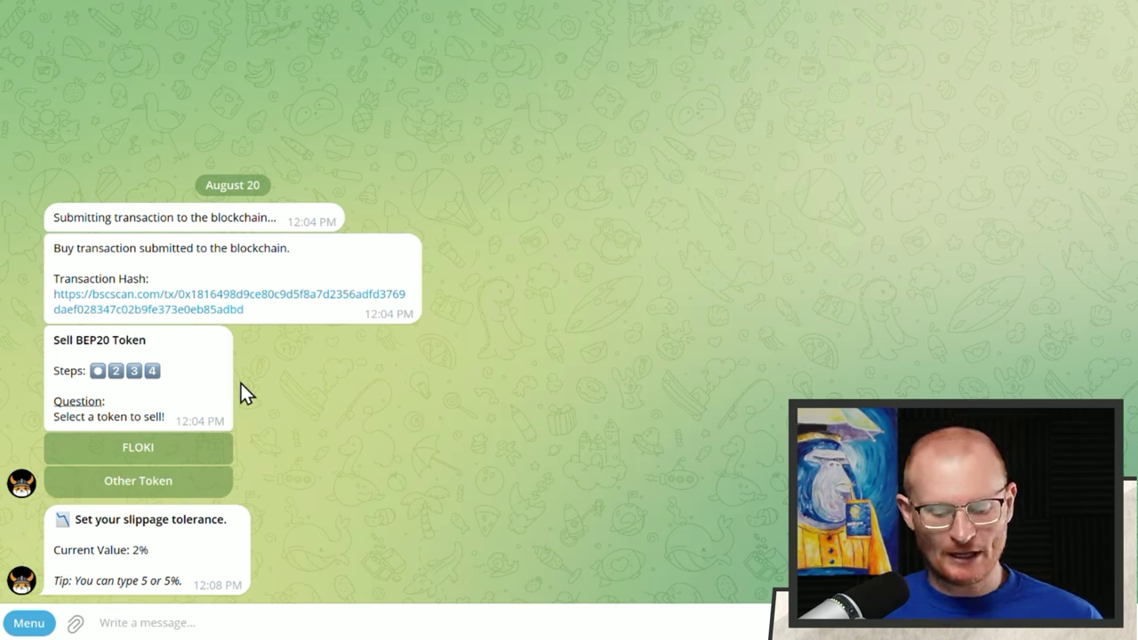
pyautogui.write('5')
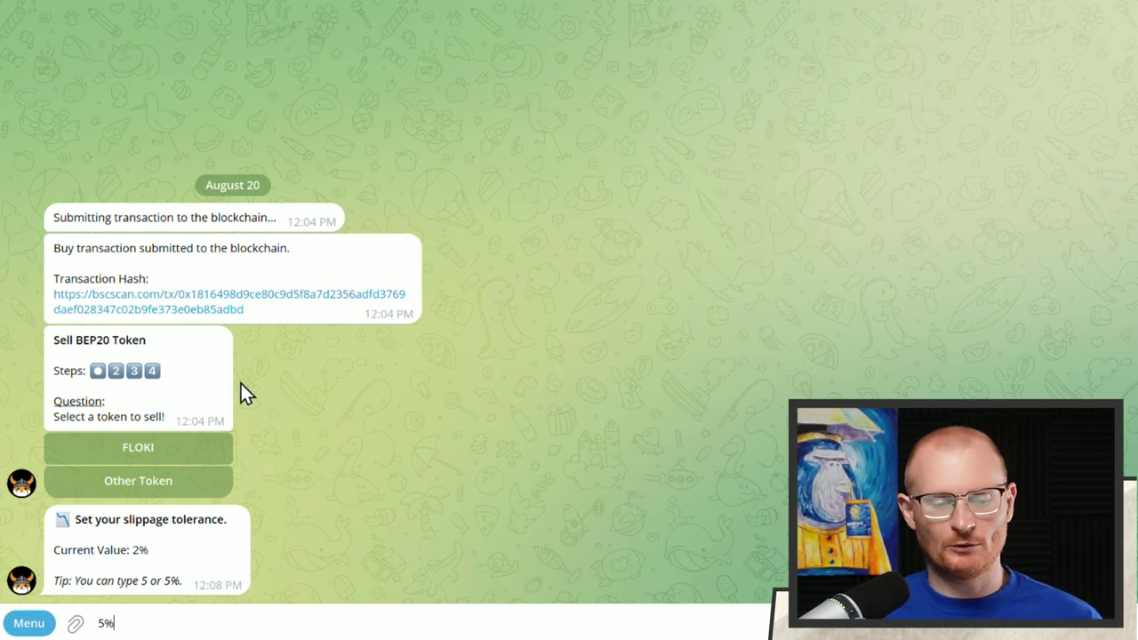
pyautogui.press('Return')
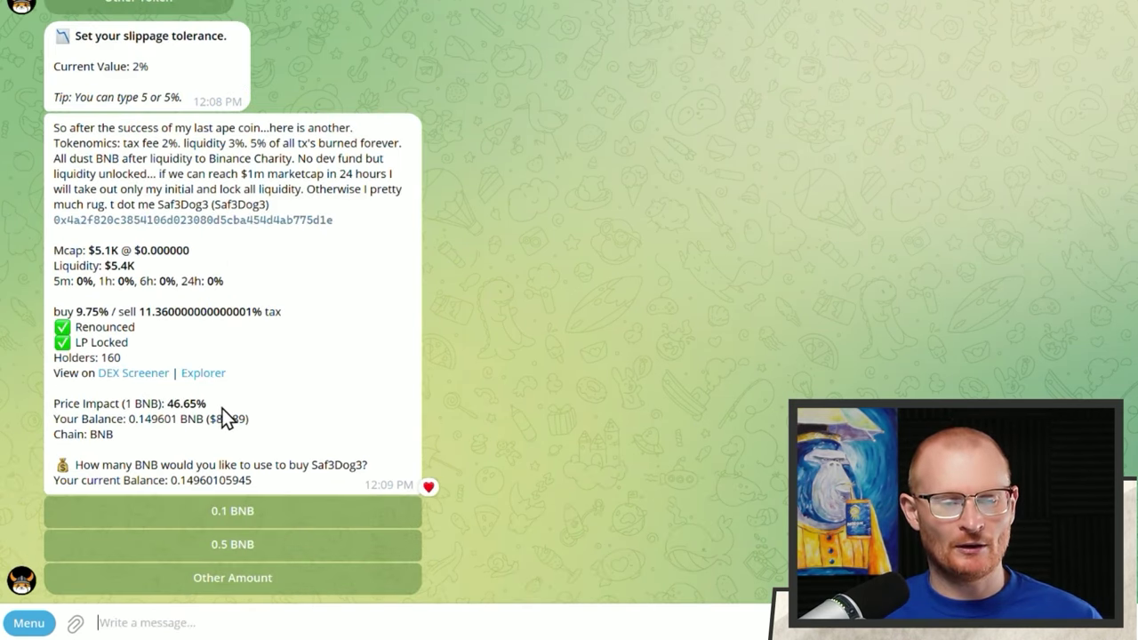
# View the list of generated wallets through the bot's commands and return to the main menu.
pyautogui.click(29, 623)
pyautogui.click(79, 588)
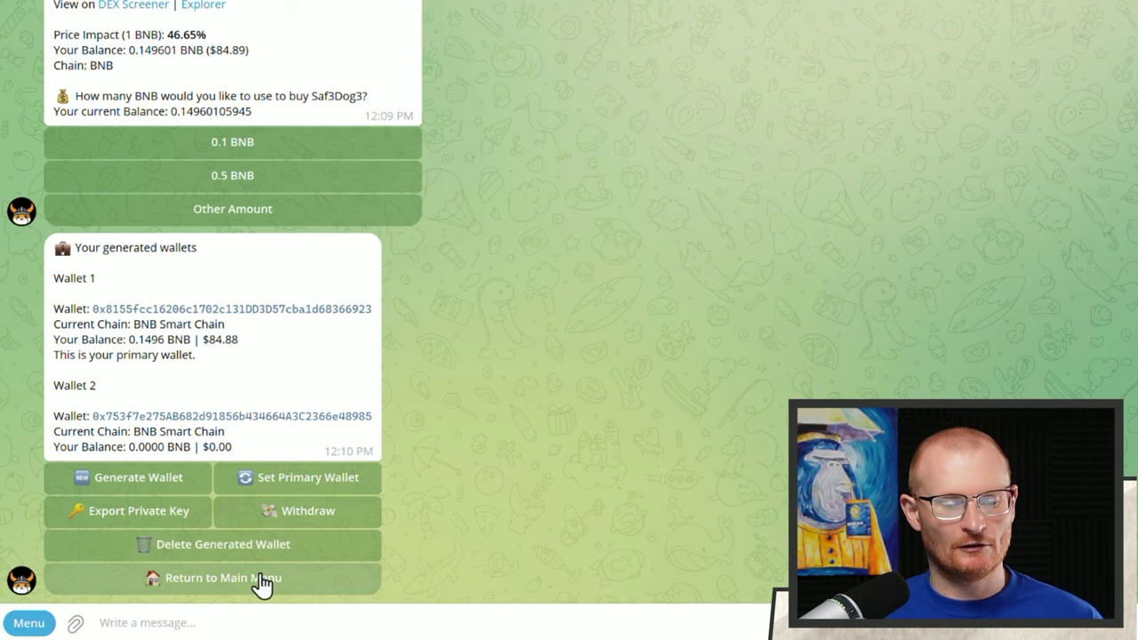
pyautogui.click(246, 585)
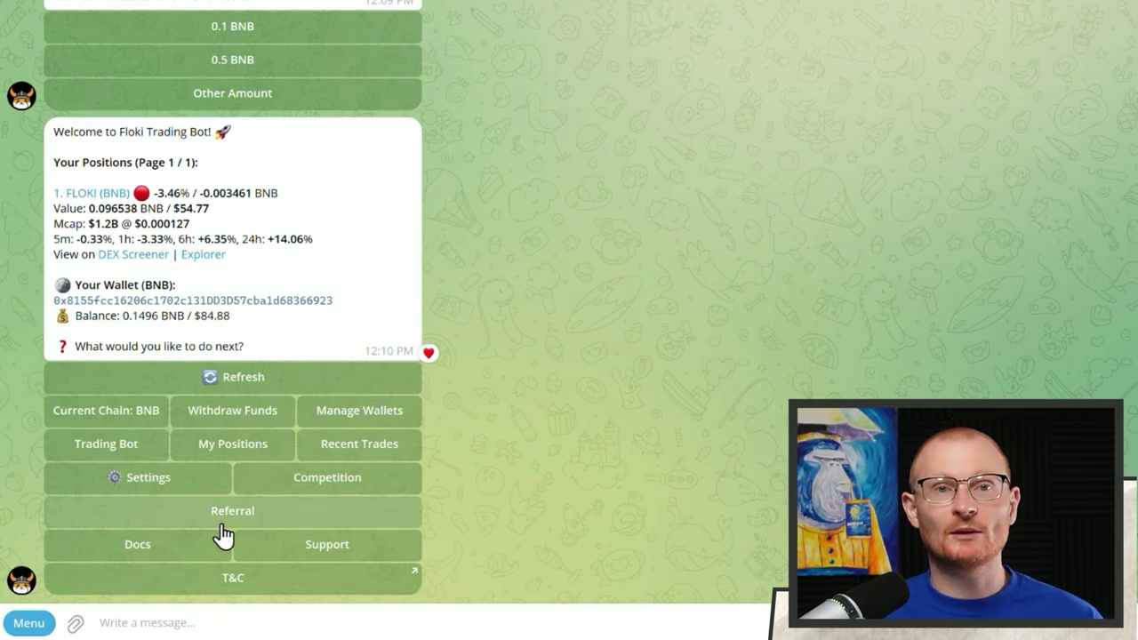
# Open the transaction speed option in the trading bot's settings.
pyautogui.click(156, 481)
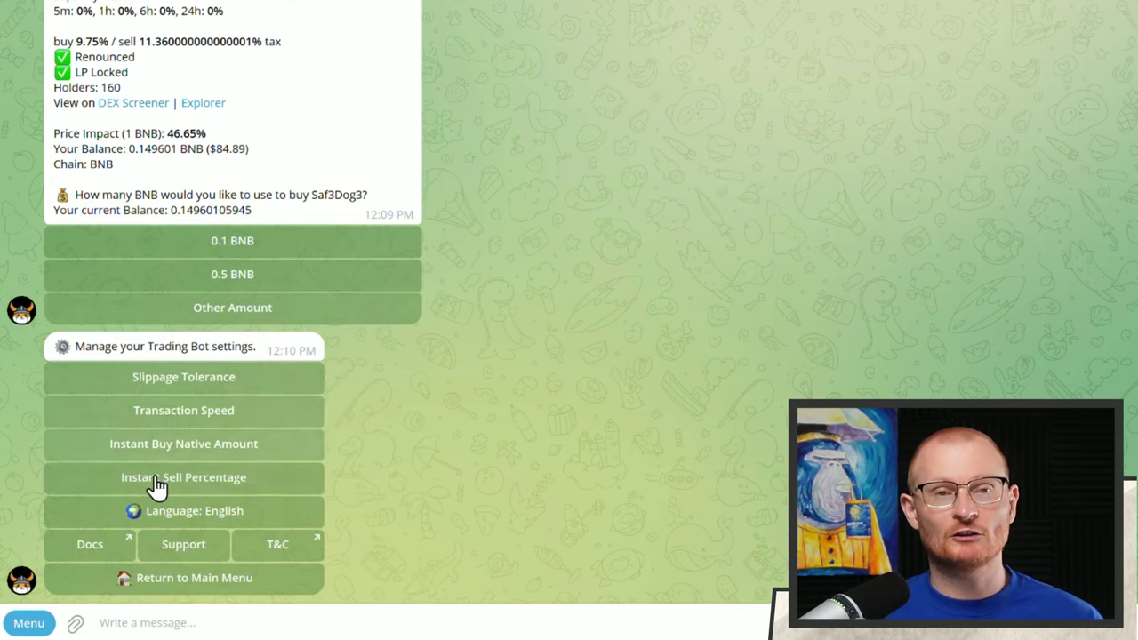
pyautogui.click(204, 416)
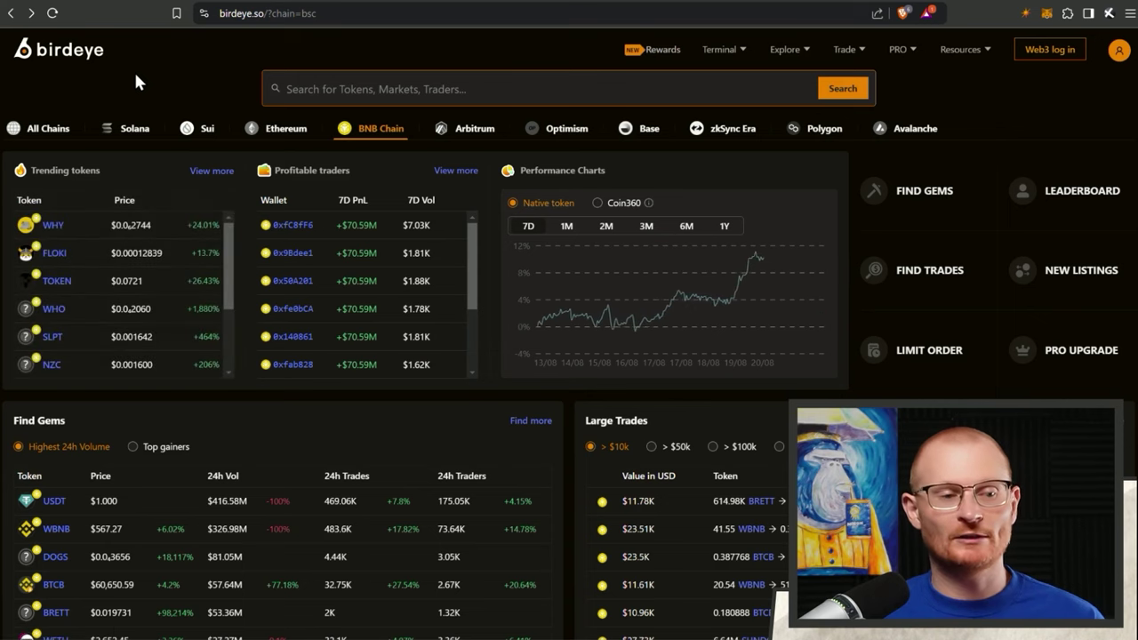
# Copy TOKEN's contract address from Birdeye's BNB Chain trending tokens and submit it to the Telegram trading bot as the token to buy.
pyautogui.click(59, 281)
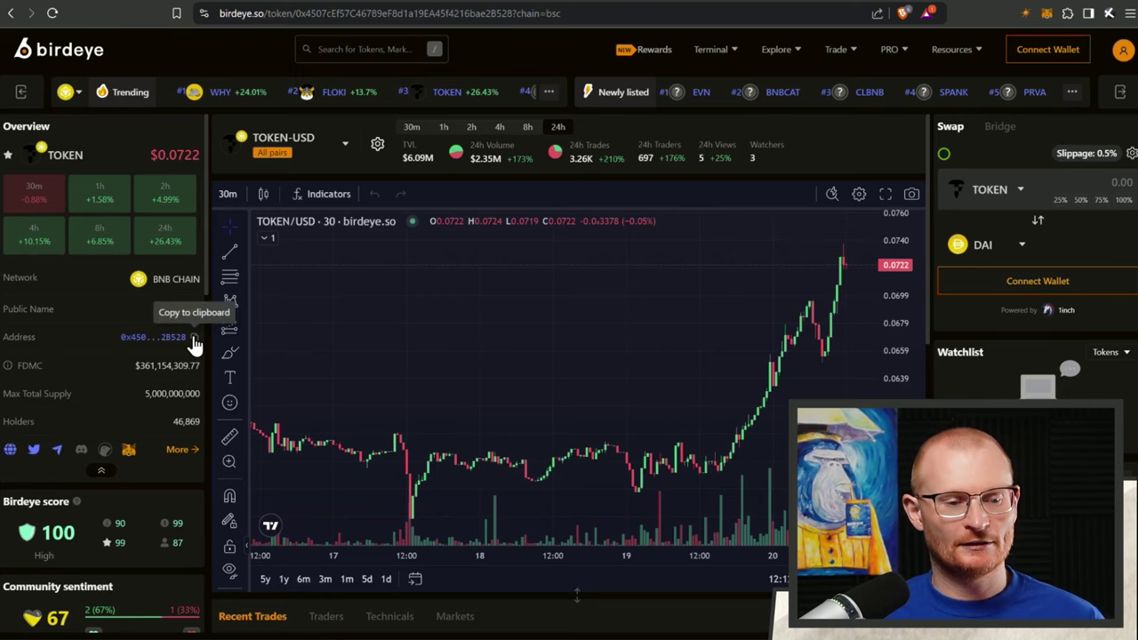
pyautogui.click(194, 338)
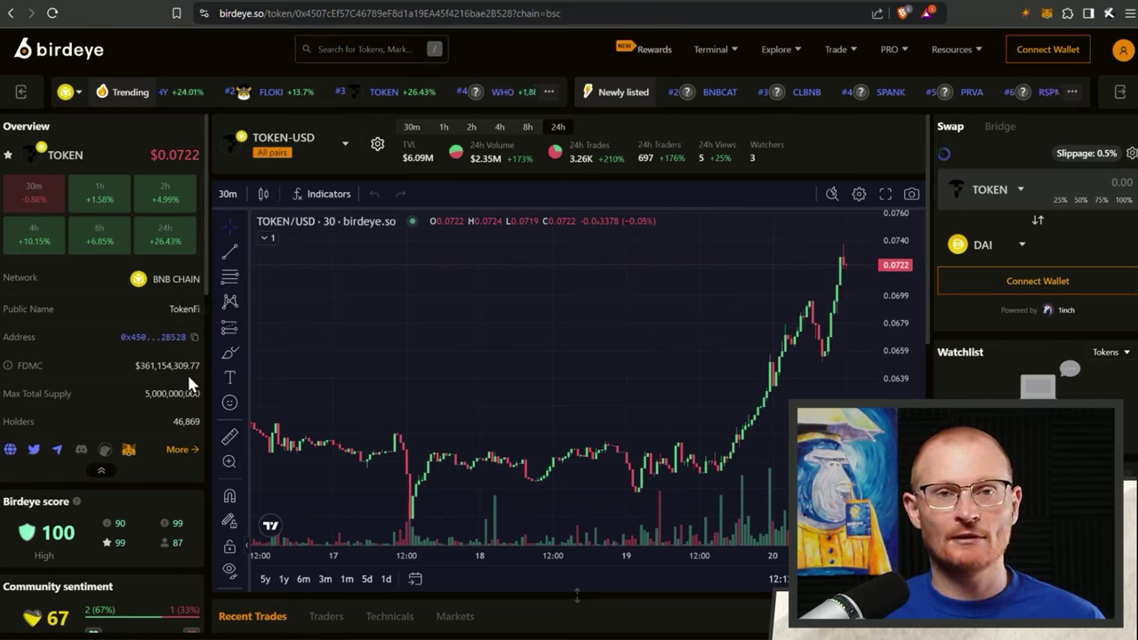
pyautogui.scroll(-3, 191, 373)
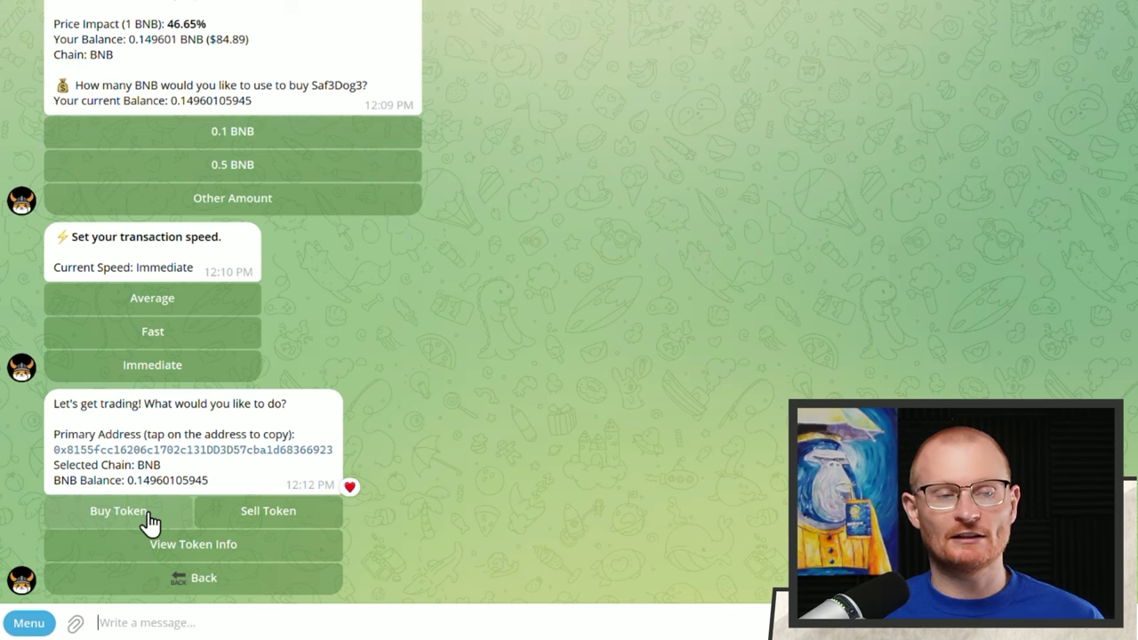
pyautogui.click(148, 523)
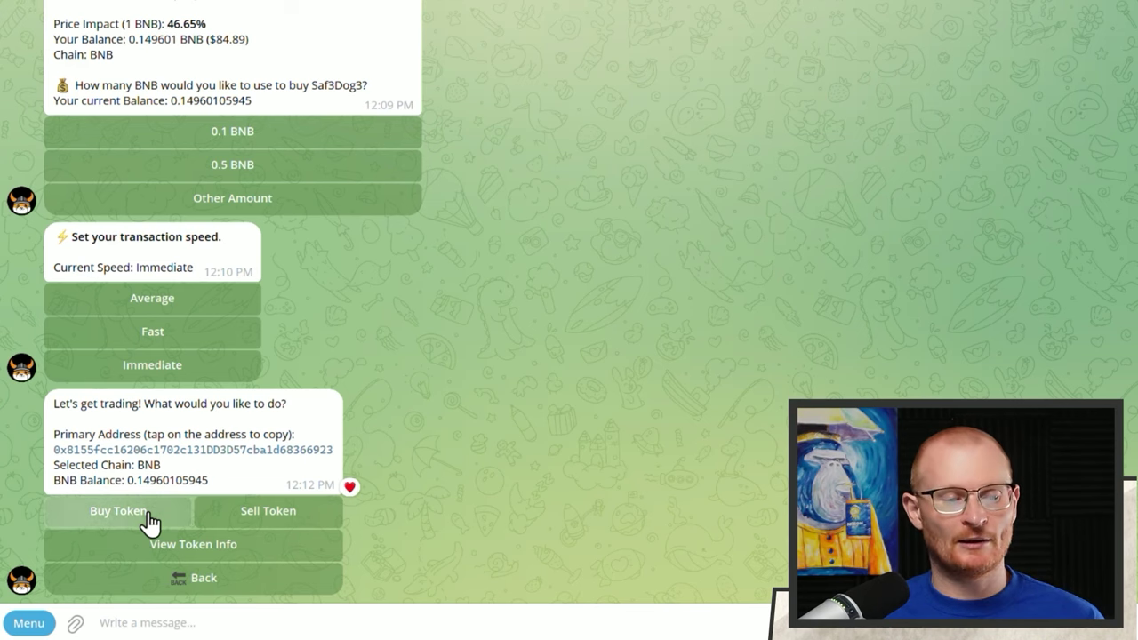
pyautogui.hotkey('ctrl', 'v')
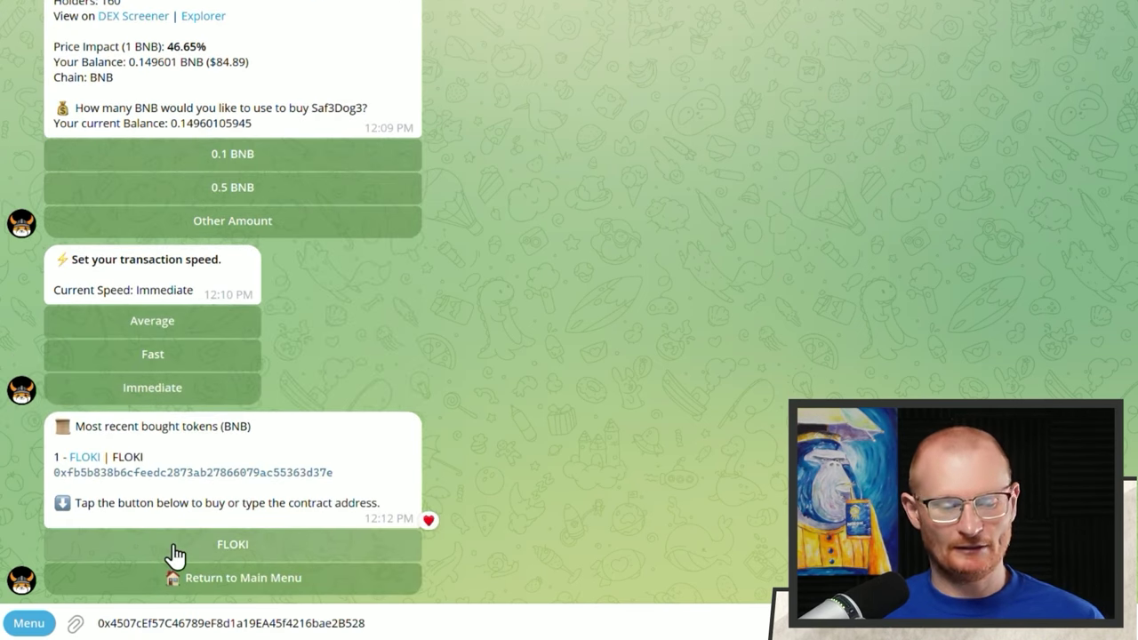
pyautogui.press('Return')
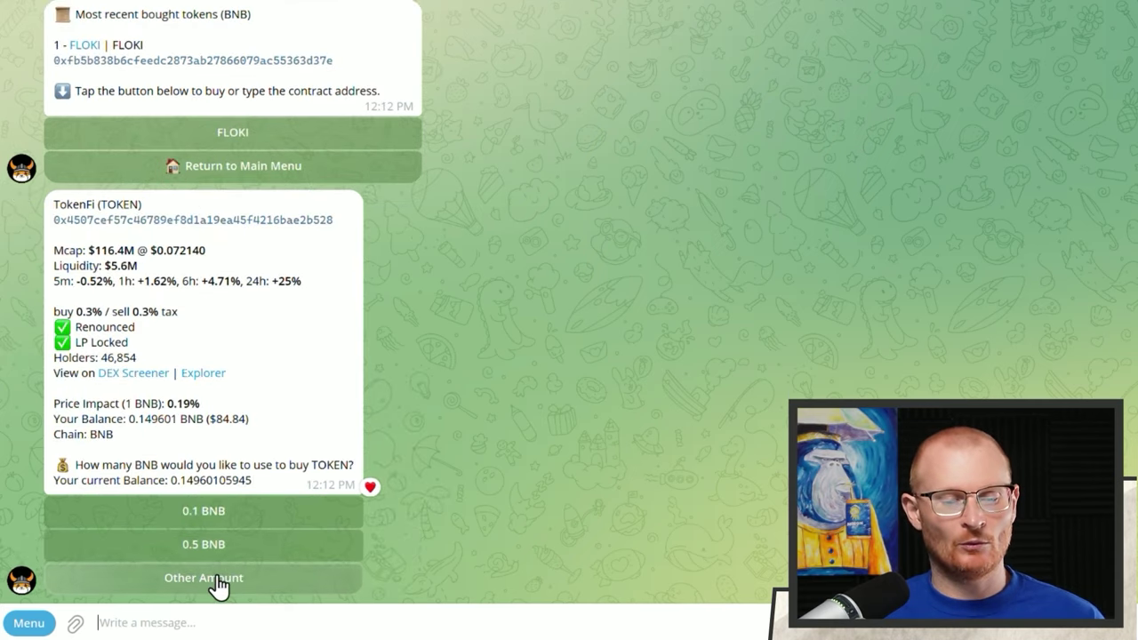
# Buy TOKEN in the trading bot for a custom amount of 0.05 BNB.
pyautogui.scroll(5, 221, 580)
pyautogui.scroll(-3, 217, 574)
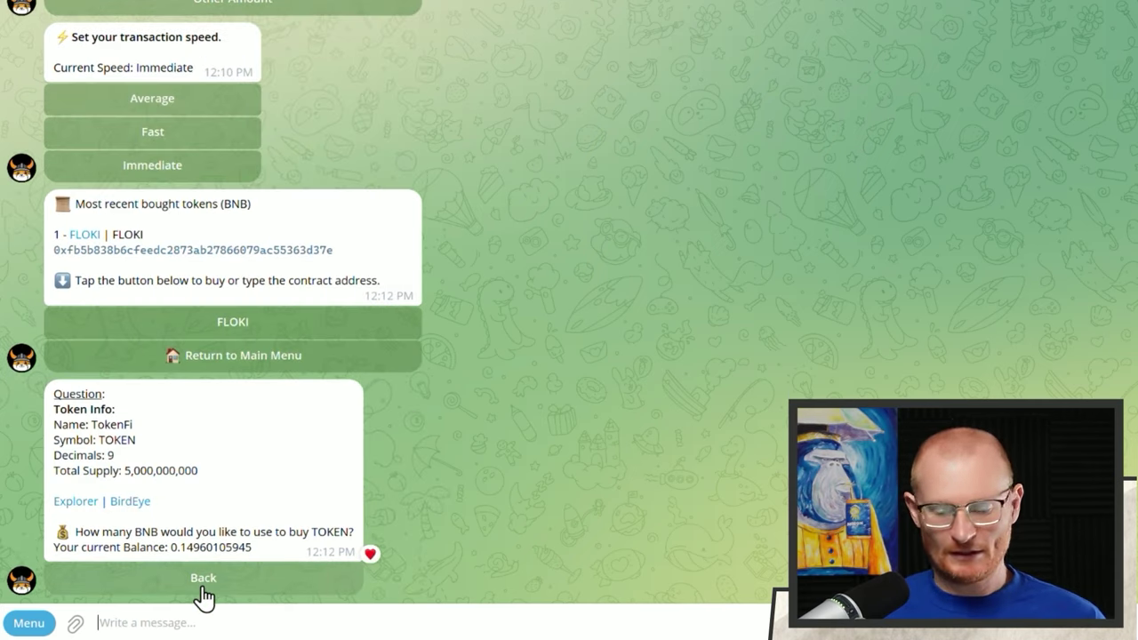
pyautogui.write('0.05')
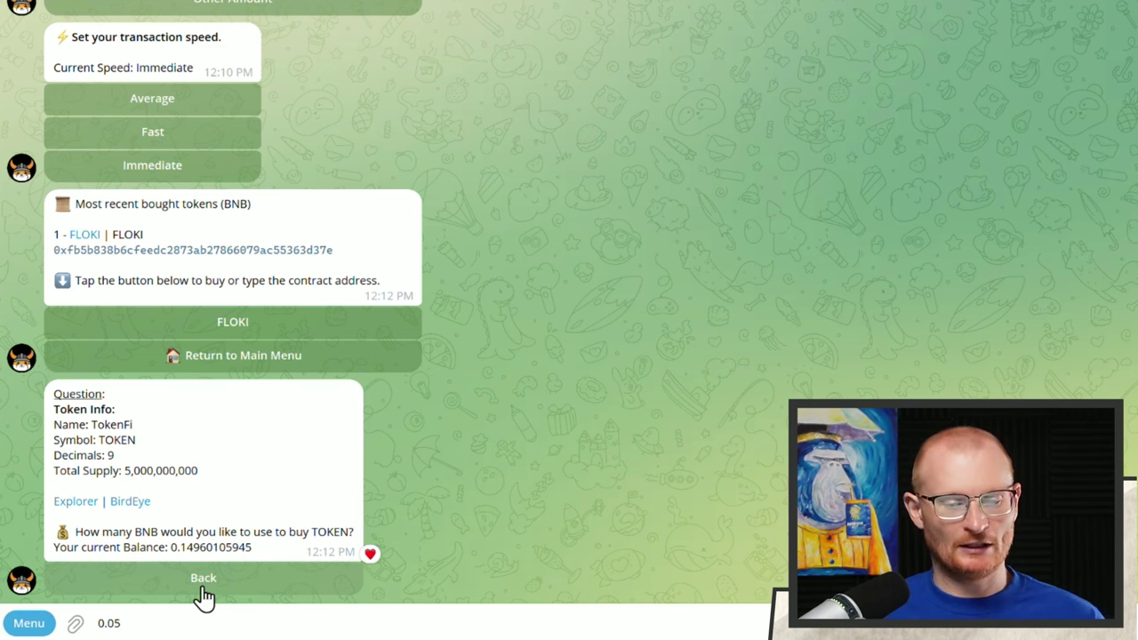
pyautogui.press('Return')
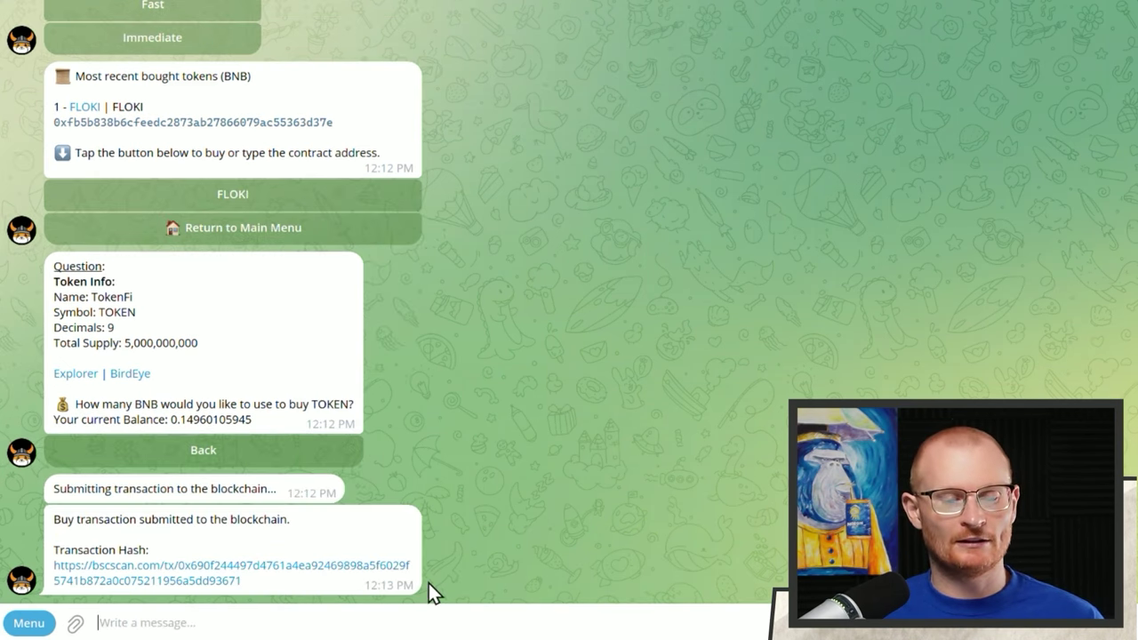
# View the submitted buy transaction on BscScan and examine its status, token transfers, value and fee.
pyautogui.click(243, 579)
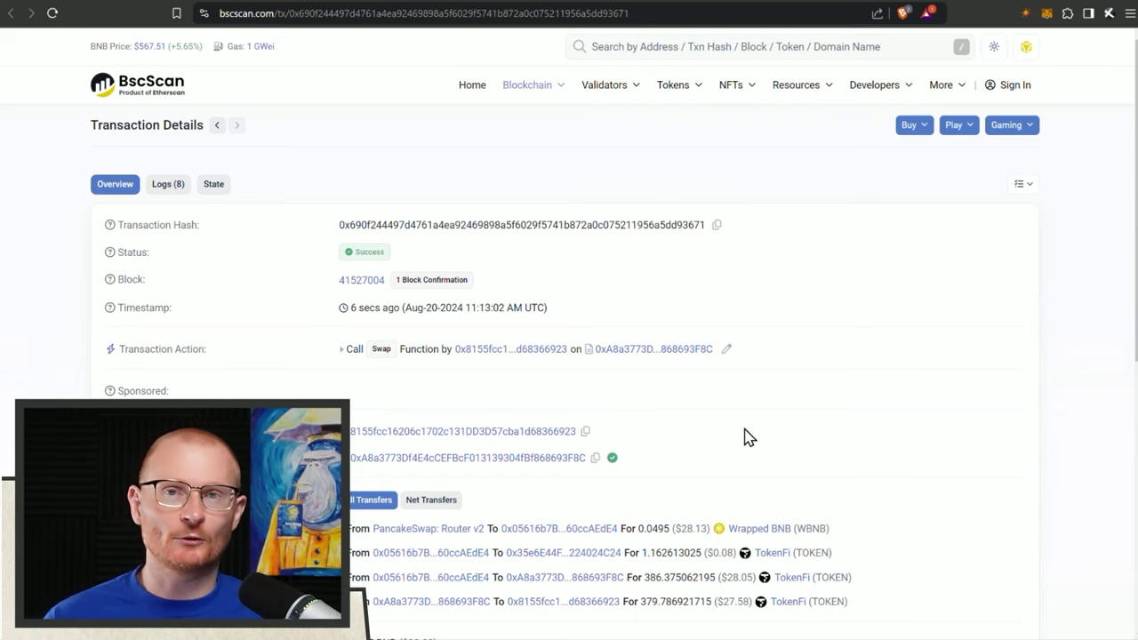
pyautogui.scroll(-3, 745, 438)
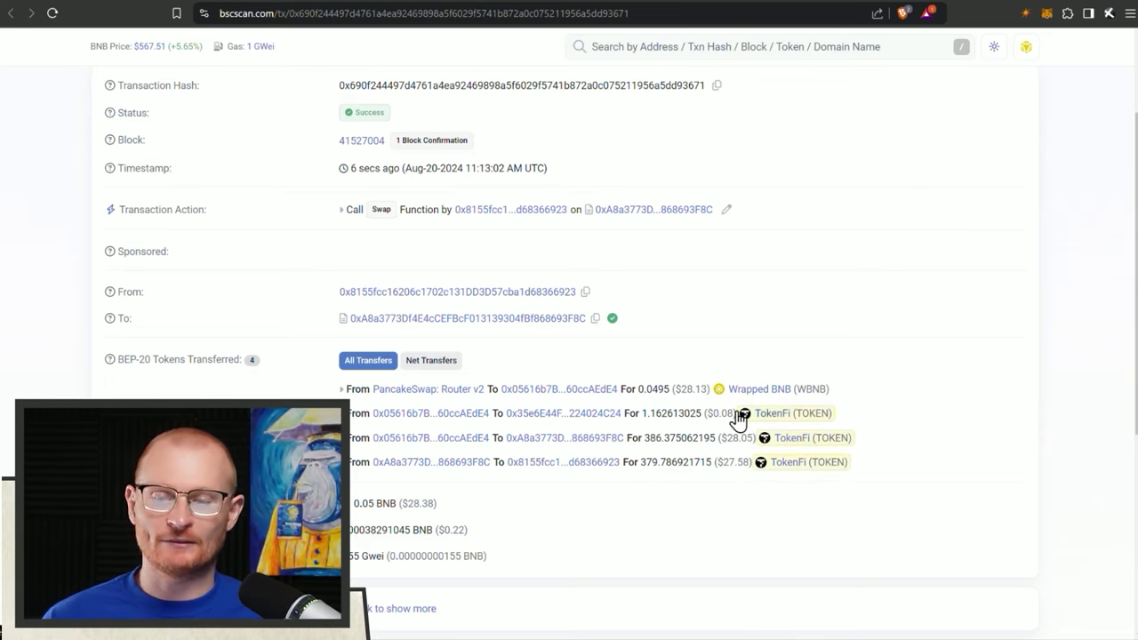
pyautogui.scroll(-2, 578, 413)
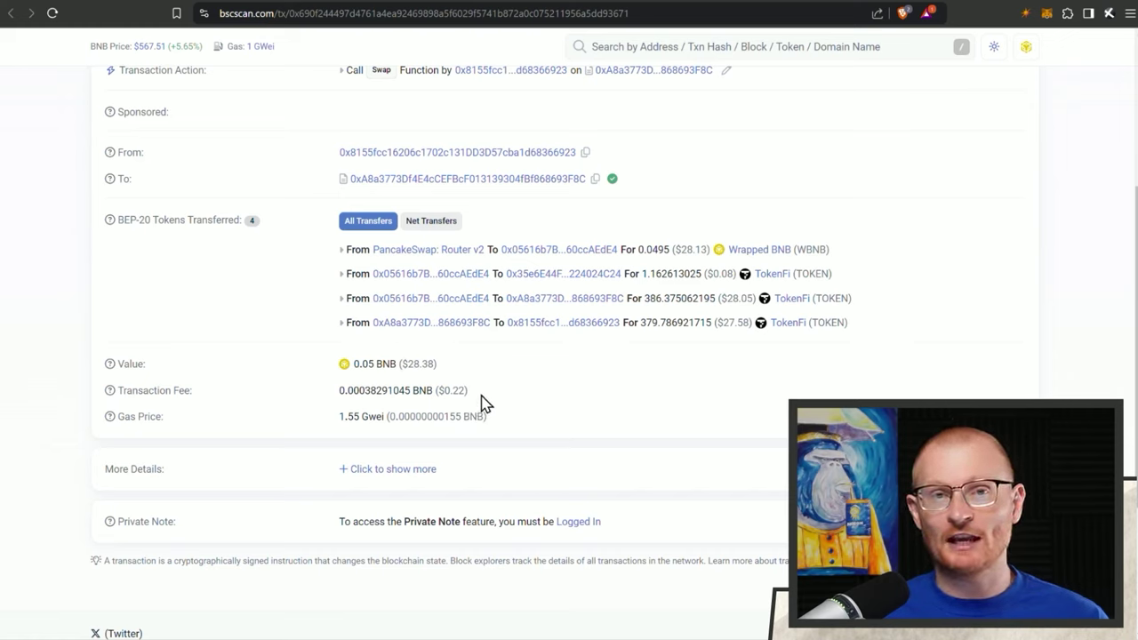
# Switch back to Telegram, return to the bot's main menu and open its trading options.
pyautogui.hotkey('alt', 'Tab')
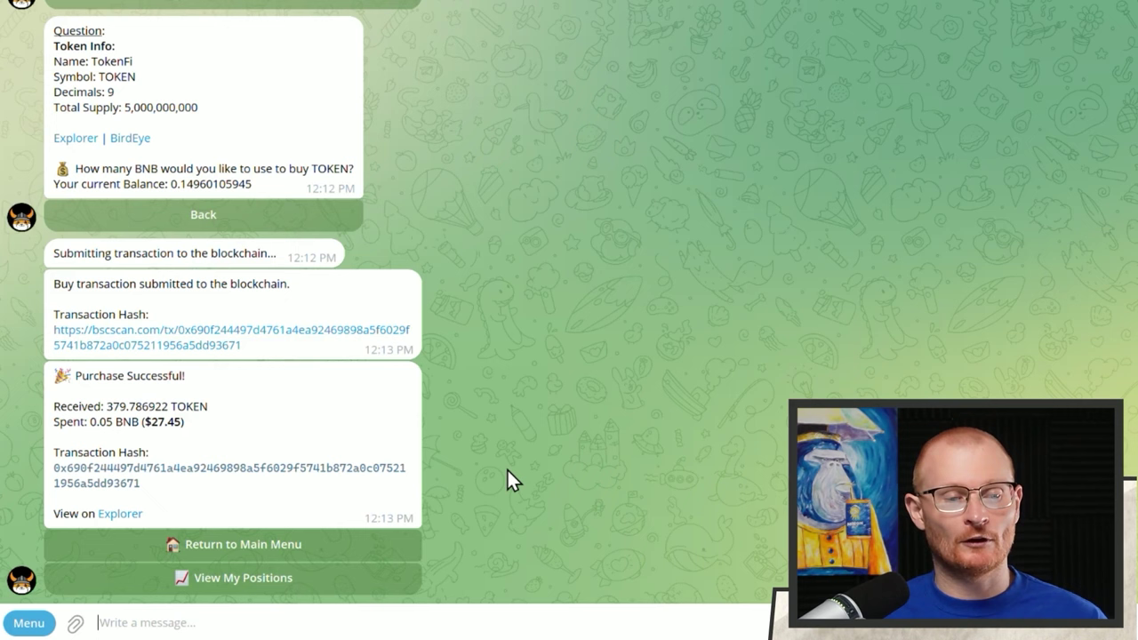
pyautogui.scroll(3, 279, 553)
pyautogui.doubleClick(274, 539)
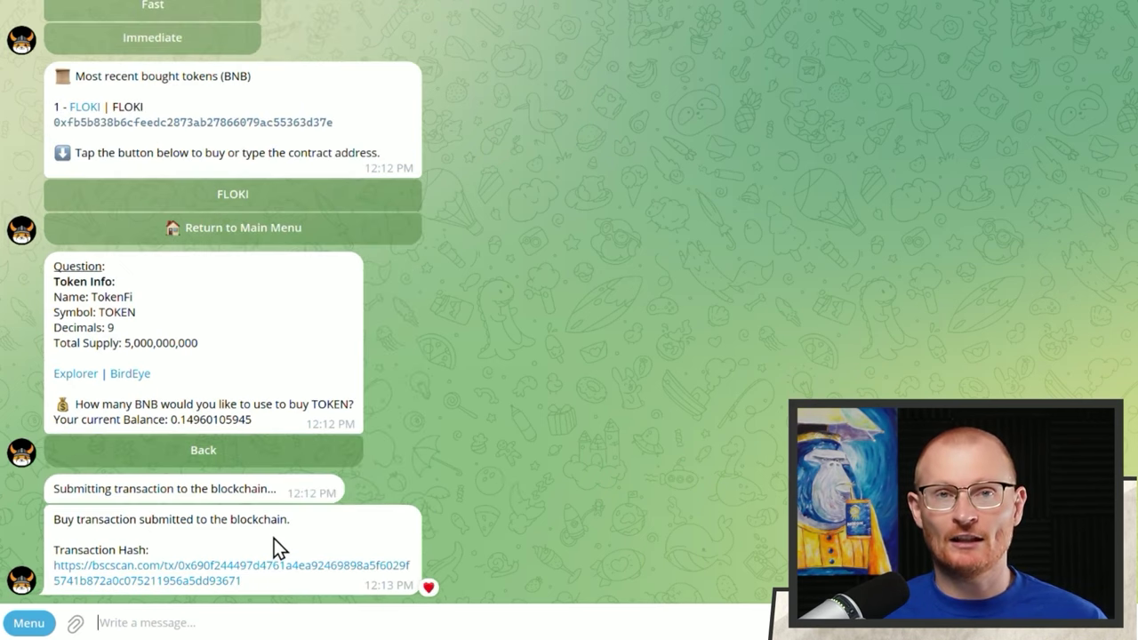
pyautogui.scroll(-7, 273, 538)
pyautogui.click(107, 444)
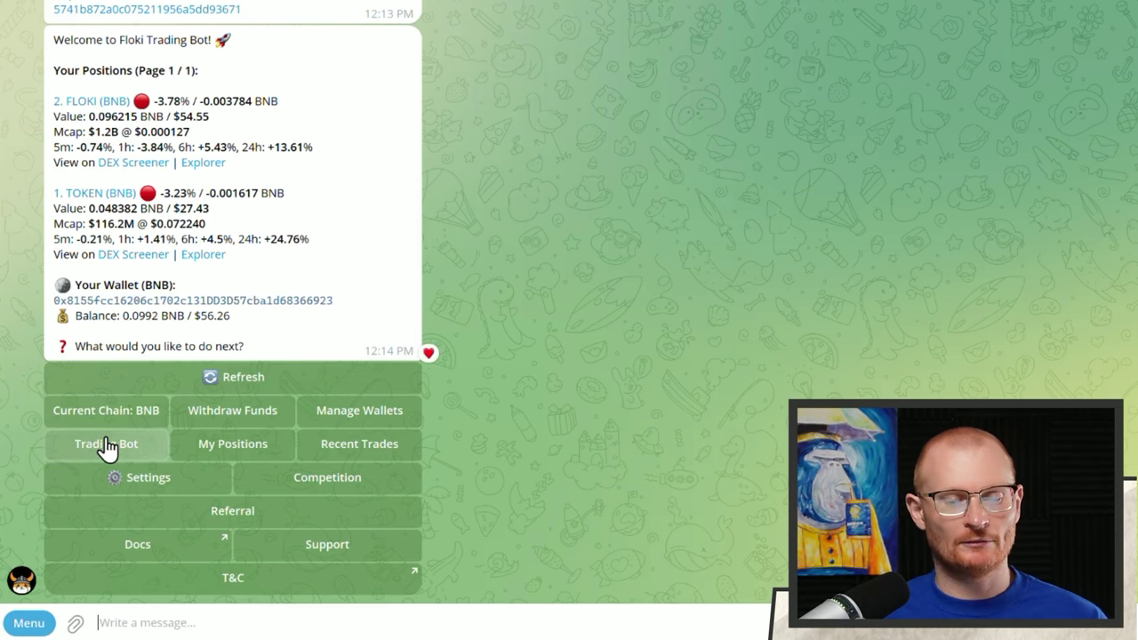
# Start a token sale, choose TOKEN and sell the entire holding.
pyautogui.click(263, 520)
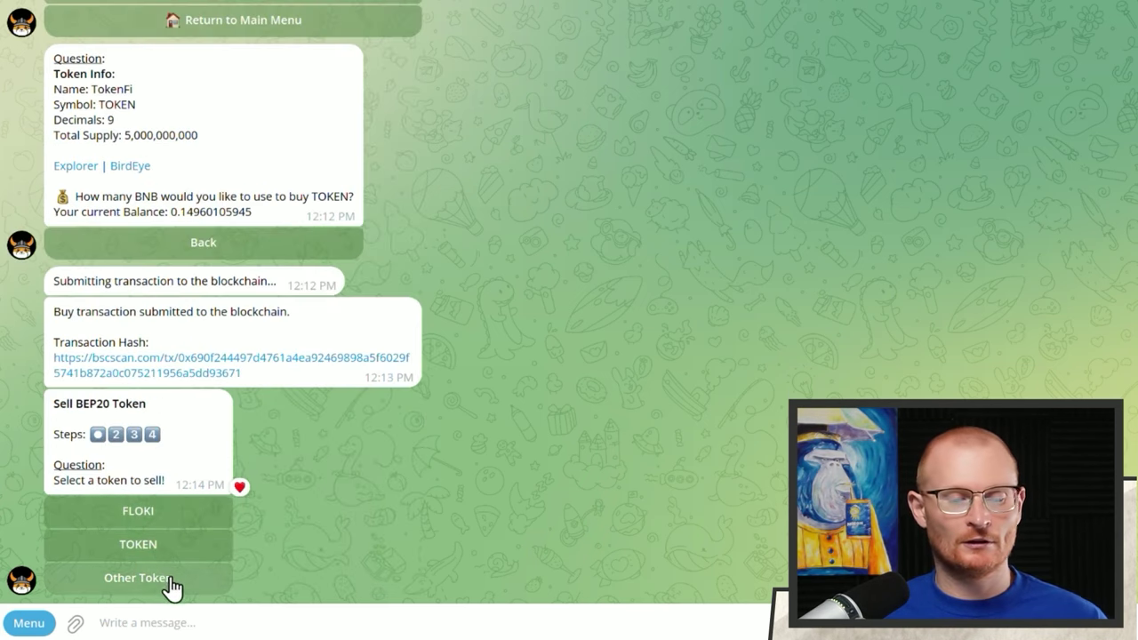
pyautogui.click(176, 547)
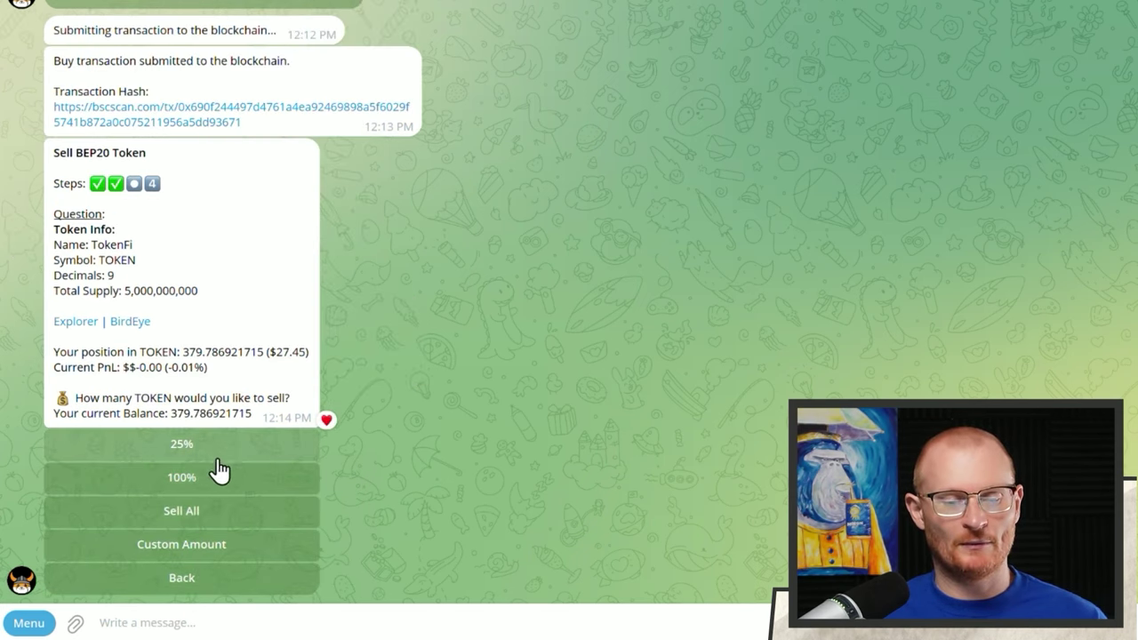
pyautogui.click(212, 512)
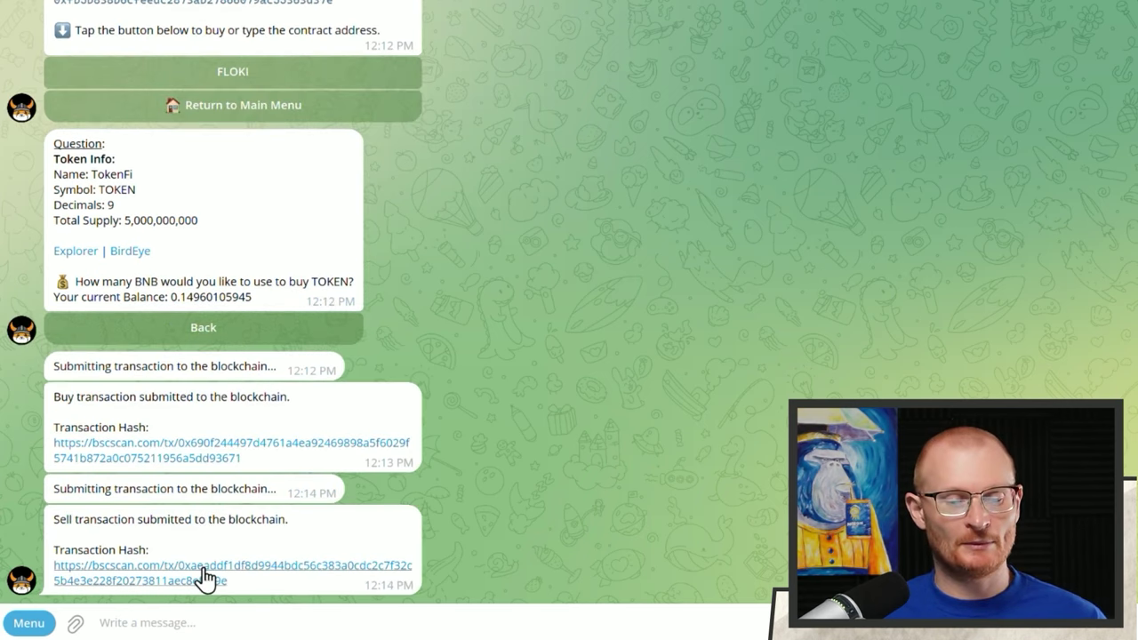
# View the submitted sell transaction on BscScan and examine its swap details, token transfers and fee.
pyautogui.click(204, 572)
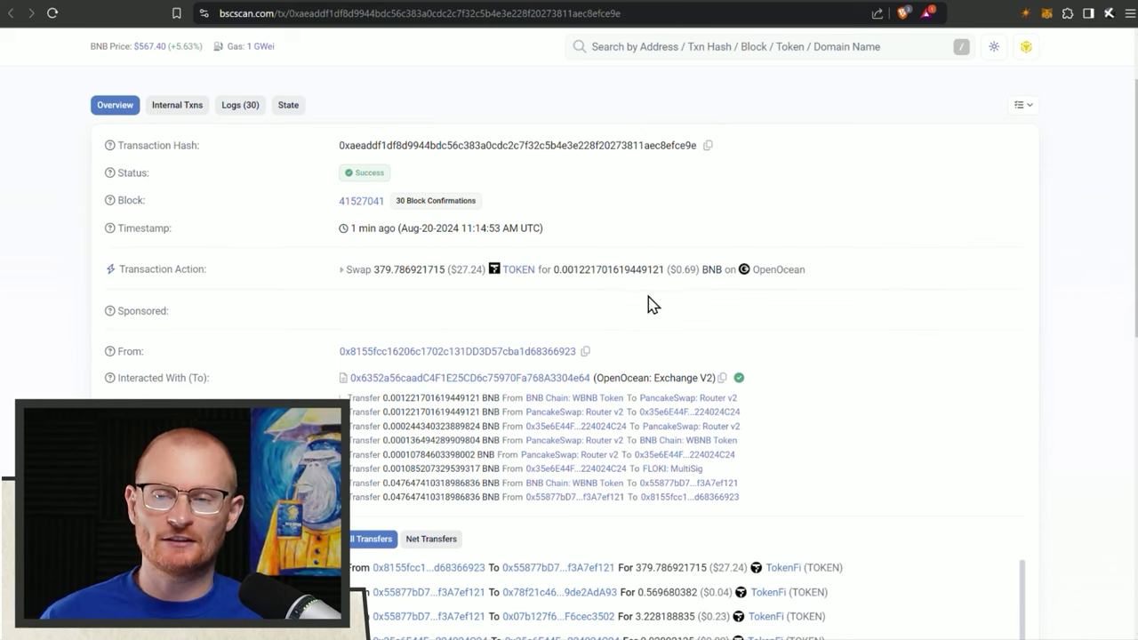
pyautogui.scroll(-4, 831, 338)
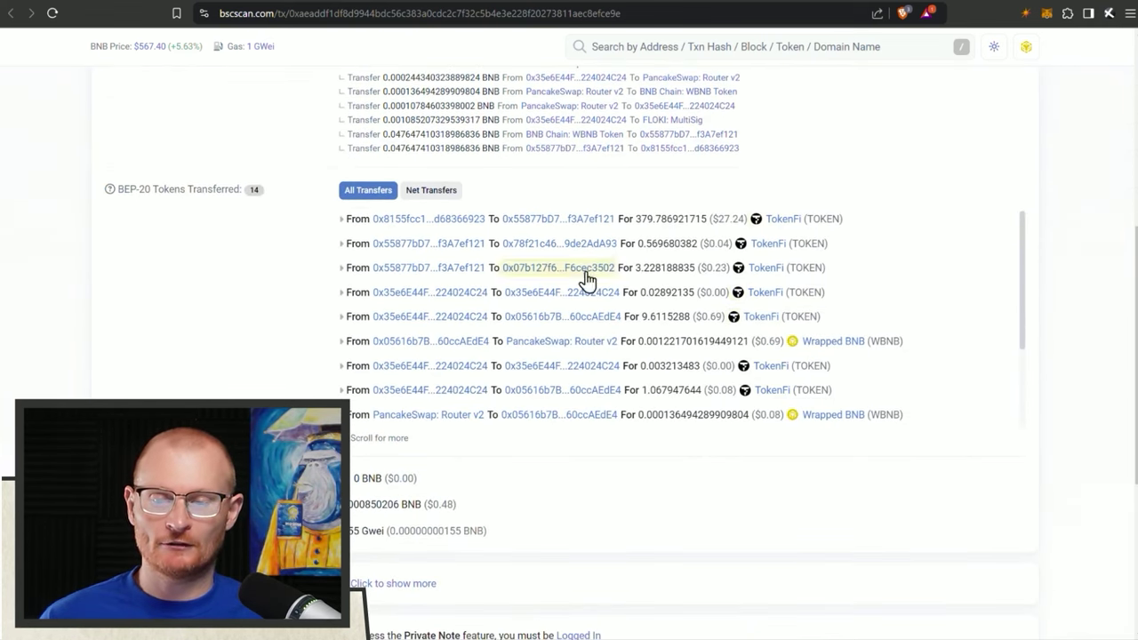
pyautogui.scroll(-3, 751, 365)
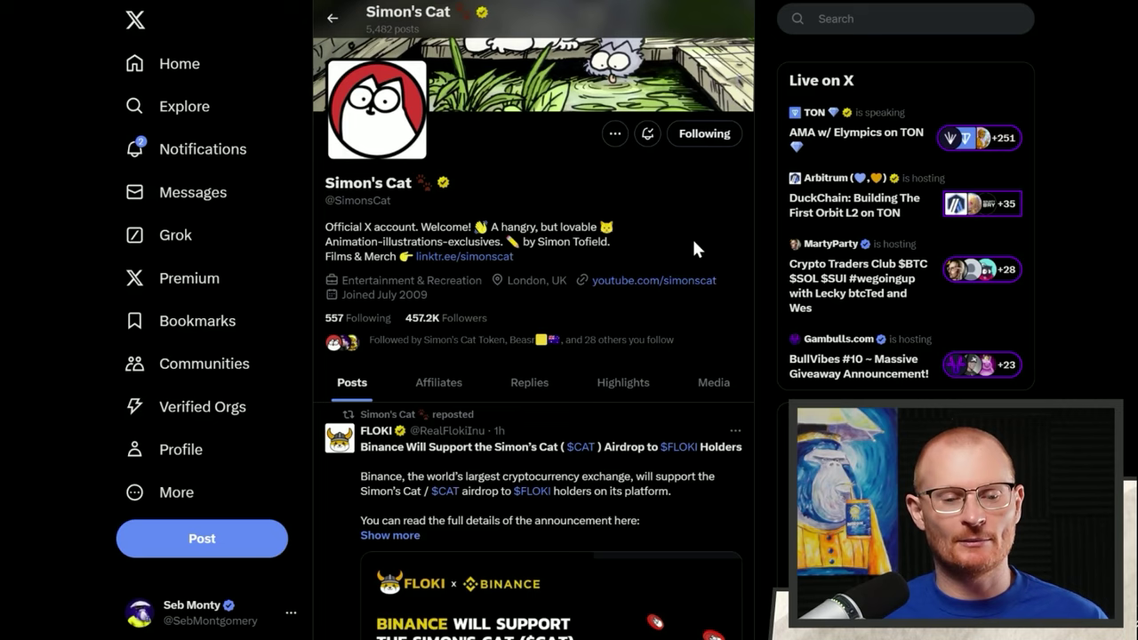
# From the Simon's Cat profile on X, open the Medium announcement about Binance supporting the $CAT airdrop to $FLOKI holders.
pyautogui.scroll(-3, 689, 267)
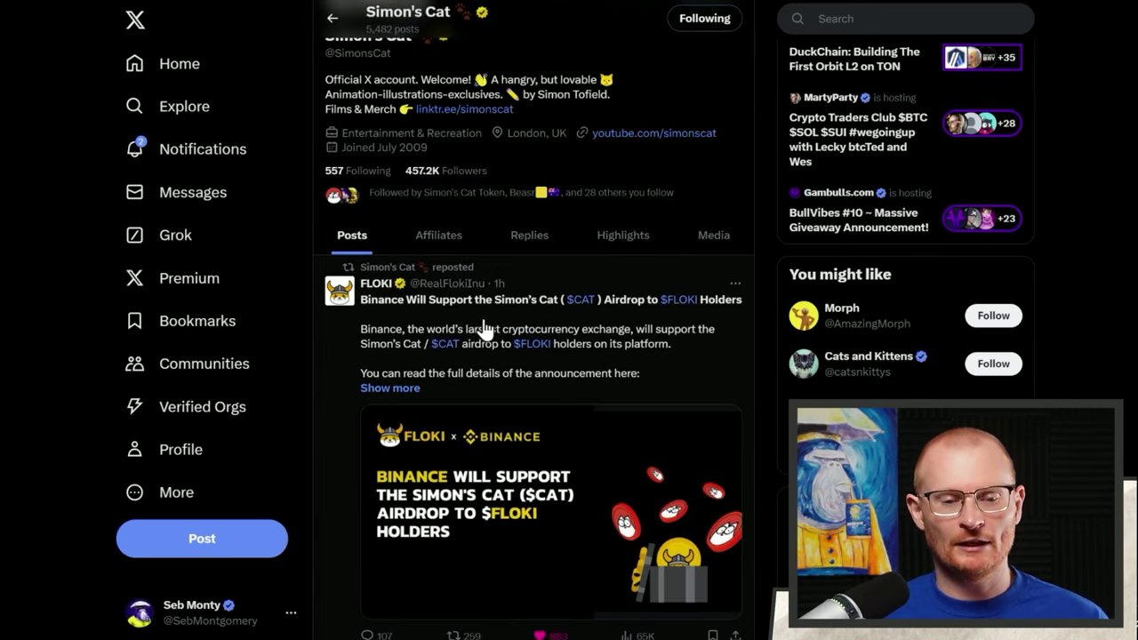
pyautogui.click(485, 331)
pyautogui.click(415, 244)
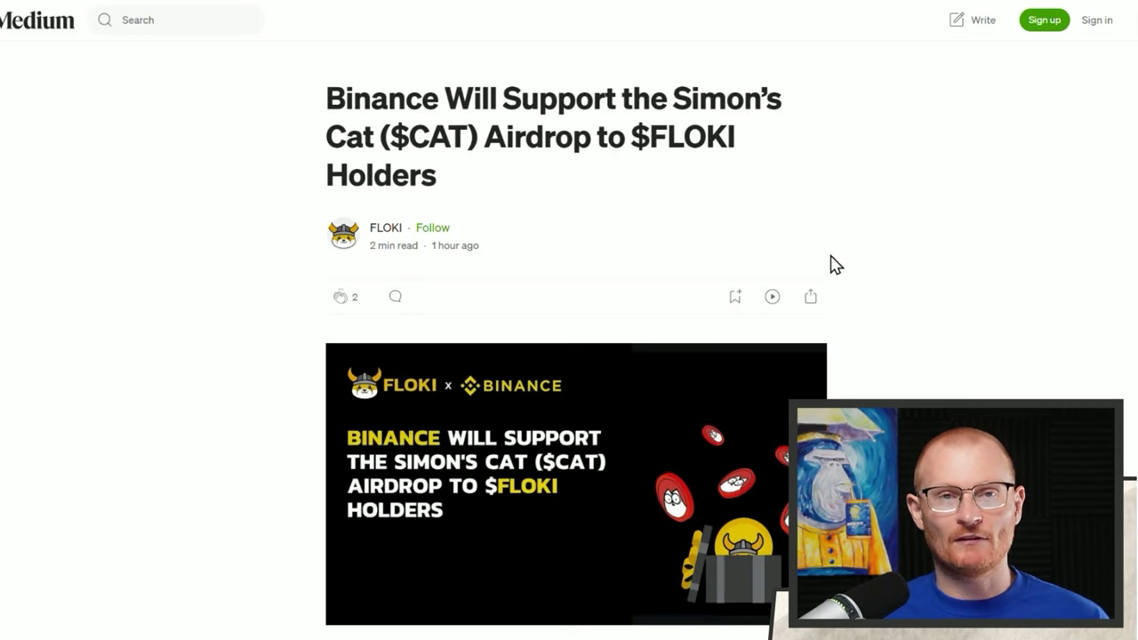
# Follow the article's official Simon's Cat ($CAT) contract link to BscScan and copy the contract address from the page URL.
pyautogui.scroll(-10, 833, 267)
pyautogui.scroll(-5, 834, 279)
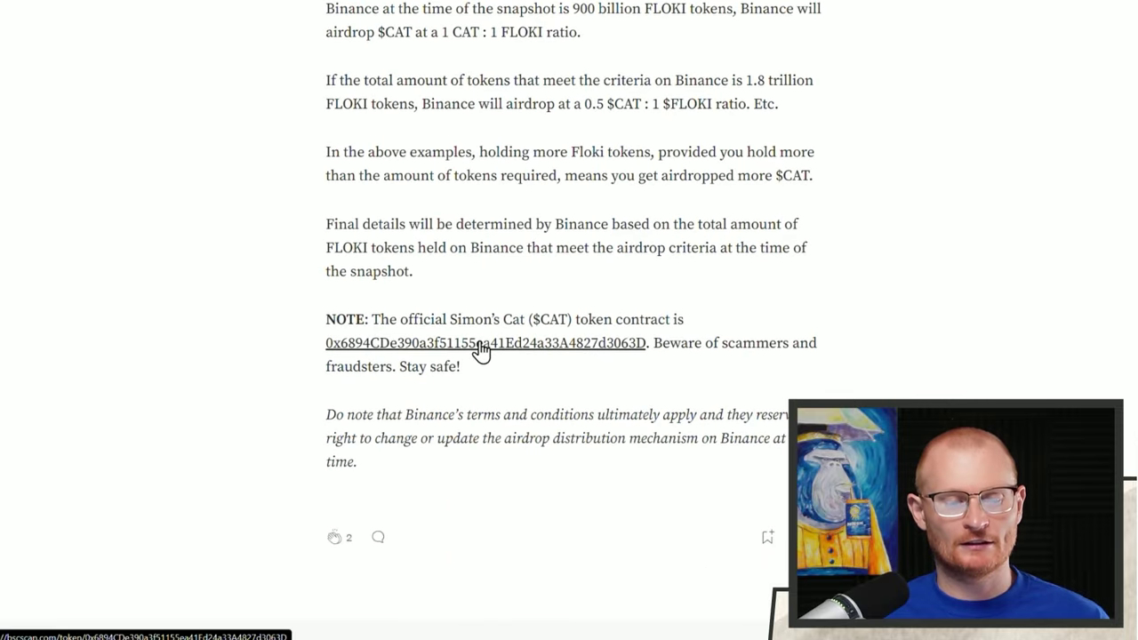
pyautogui.click(480, 347)
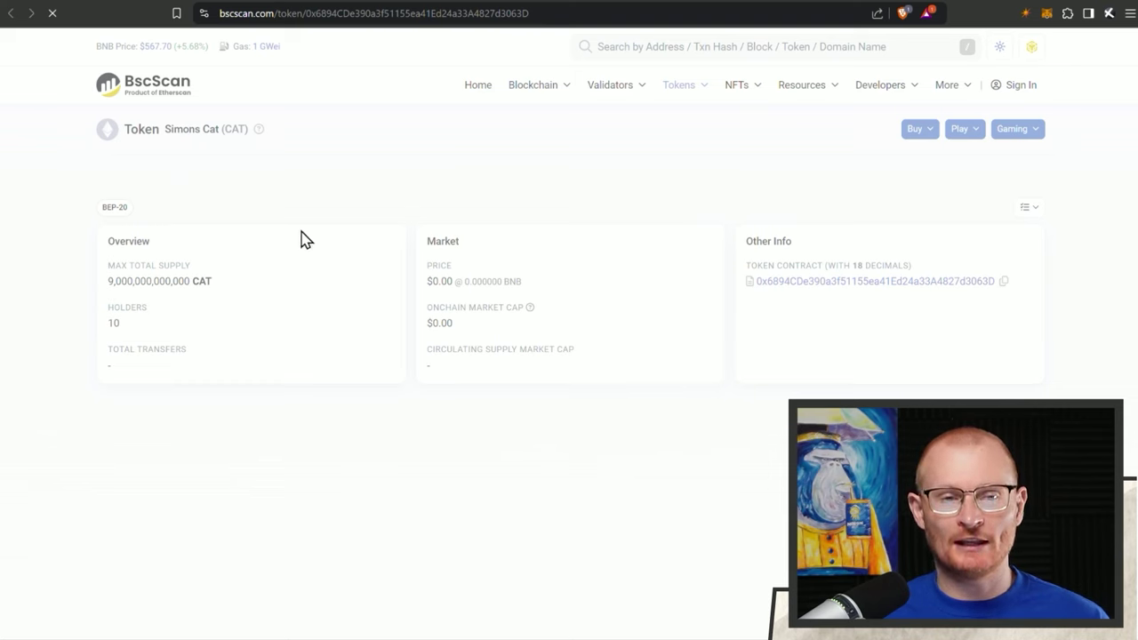
pyautogui.doubleClick(416, 20)
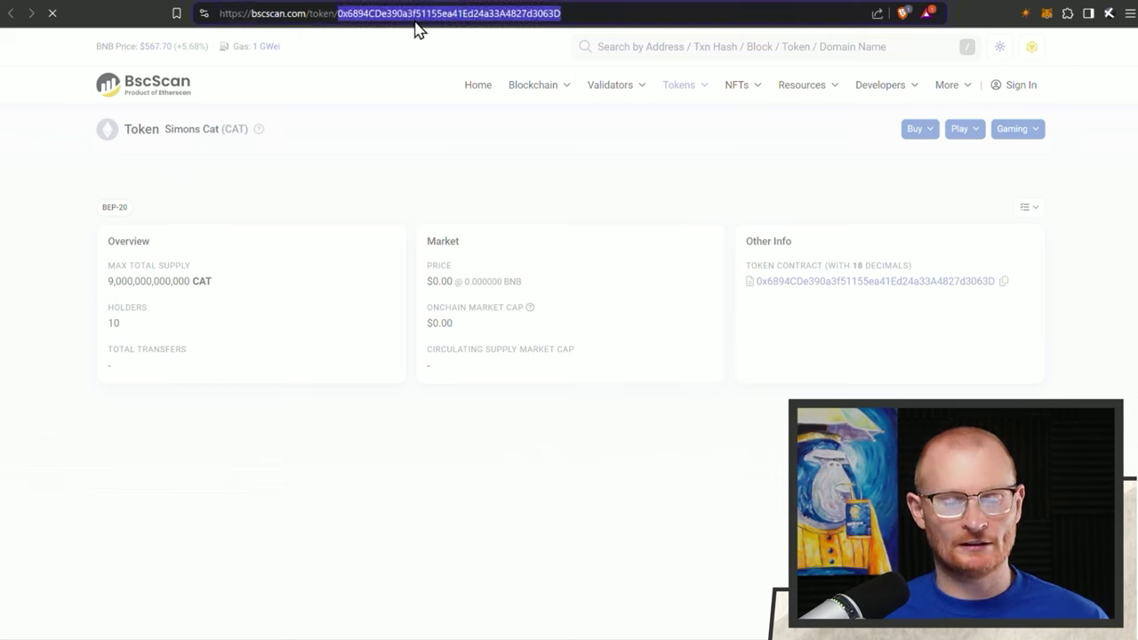
# Switch to Telegram, start a token purchase in the bot and submit the copied CAT contract address.
pyautogui.hotkey('alt', 'Tab')
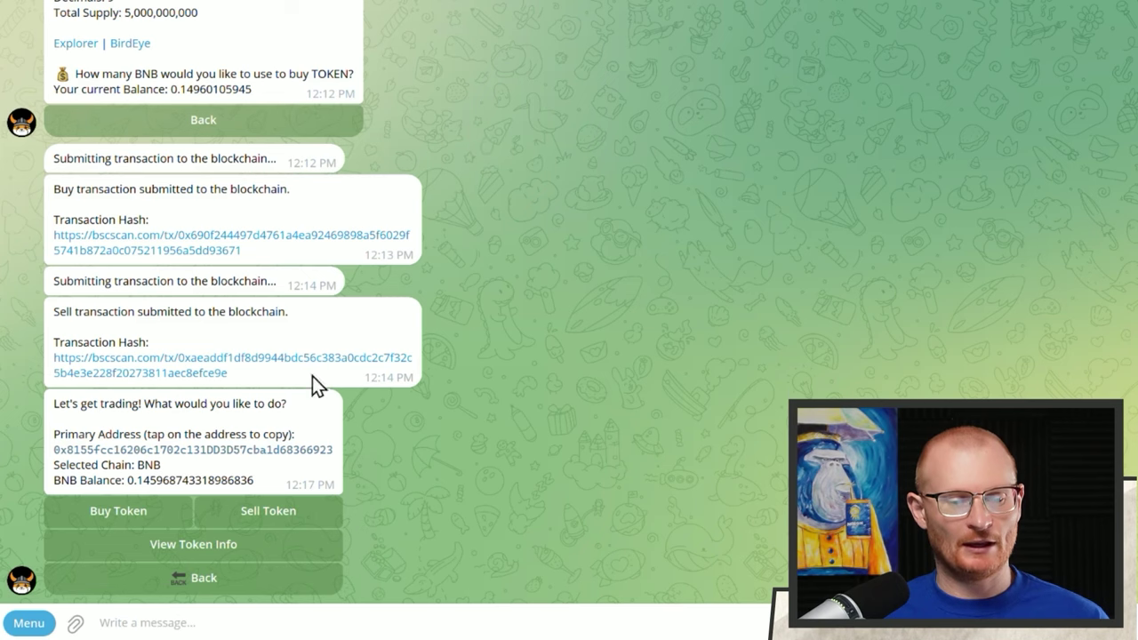
pyautogui.click(155, 519)
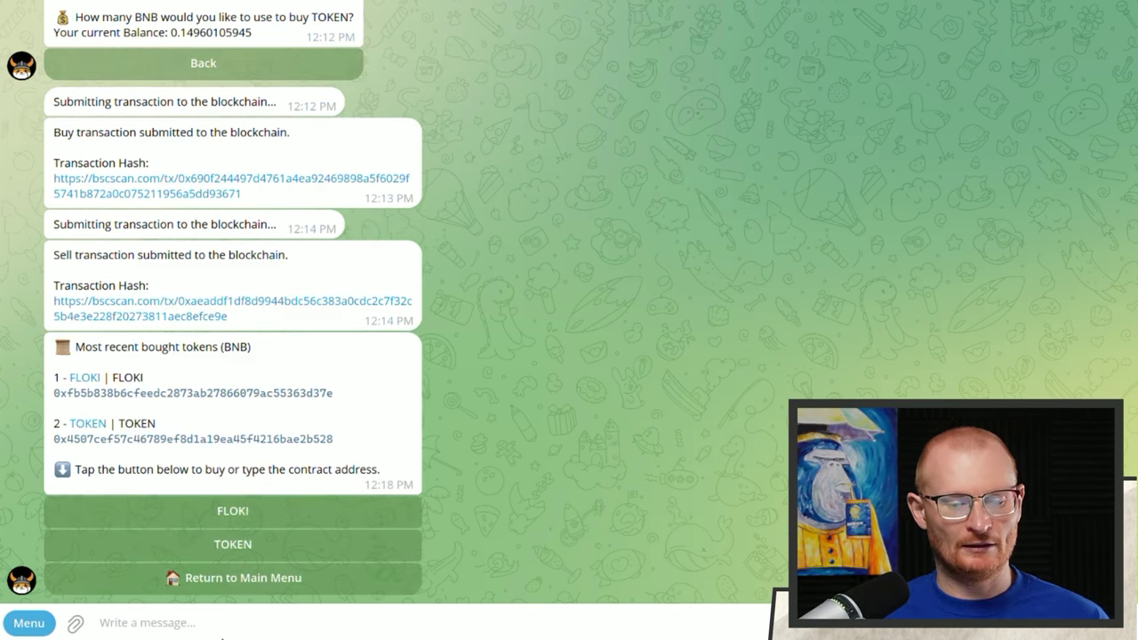
pyautogui.hotkey('ctrl', 'v')
pyautogui.press('Return')
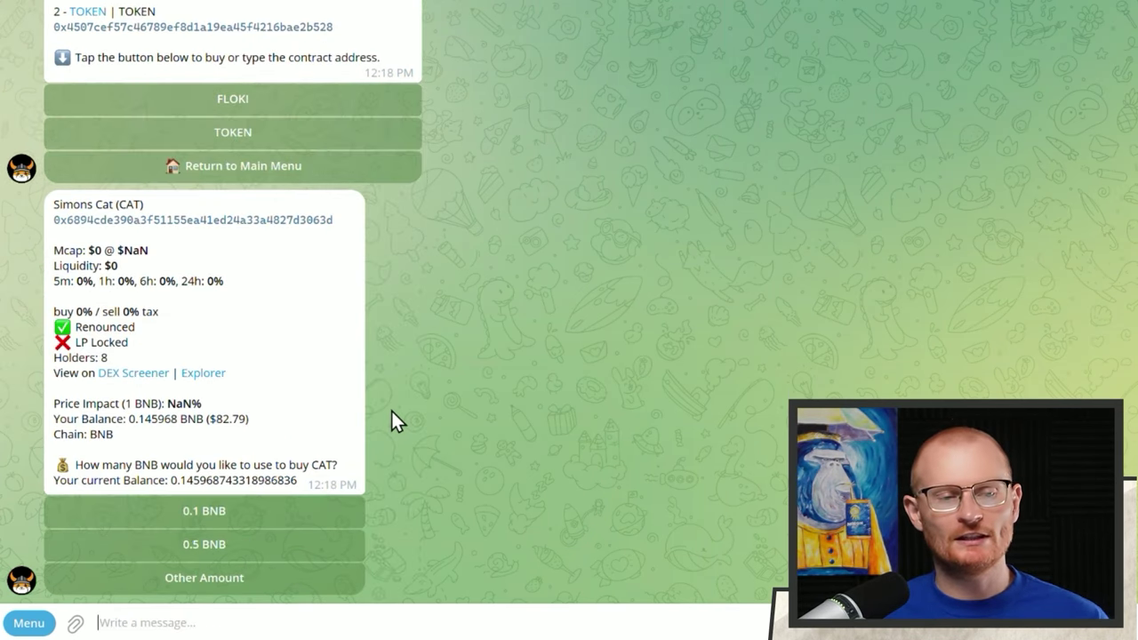